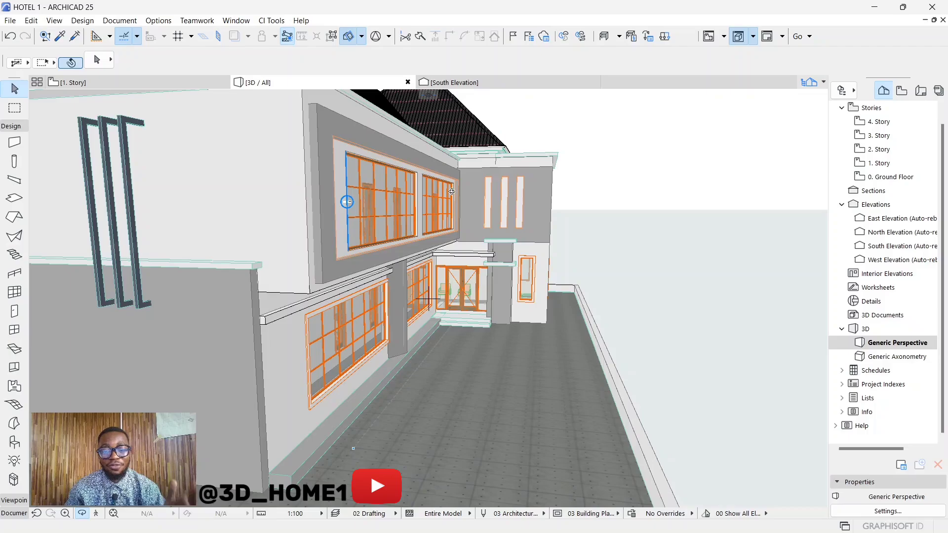
# - Select the narrow window beside the entrance column at the building corner to check its width and height
pyautogui.scroll(-3, 449, 223)
pyautogui.scroll(8, 531, 260)
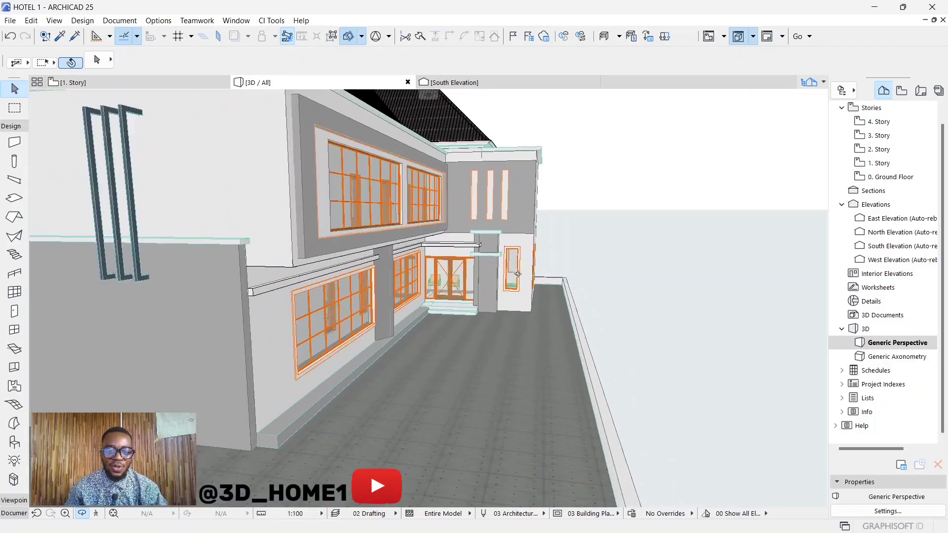
pyautogui.scroll(5, 531, 260)
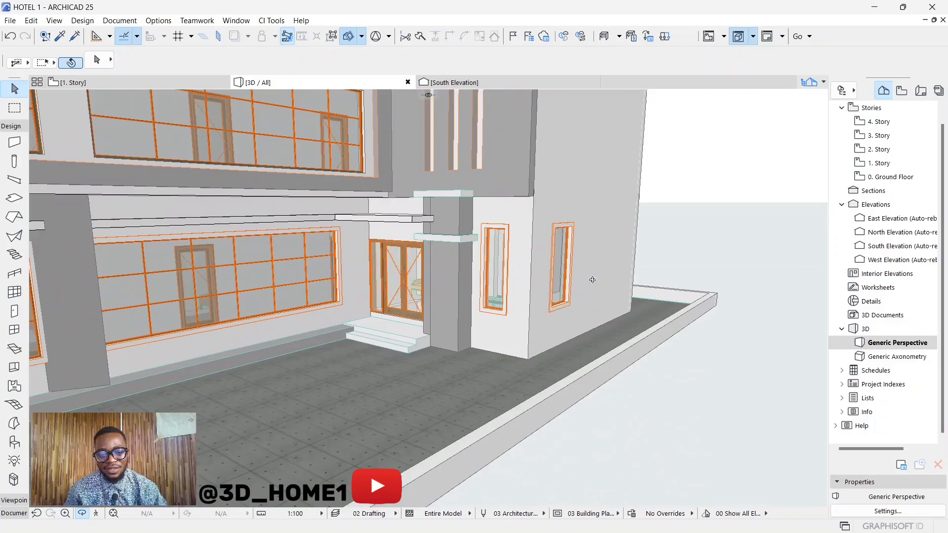
pyautogui.keyDown('shift'); pyautogui.moveTo(532, 262); pyautogui.dragTo(598, 259, button='middle'); pyautogui.keyUp('shift')
pyautogui.scroll(5, 457, 221)
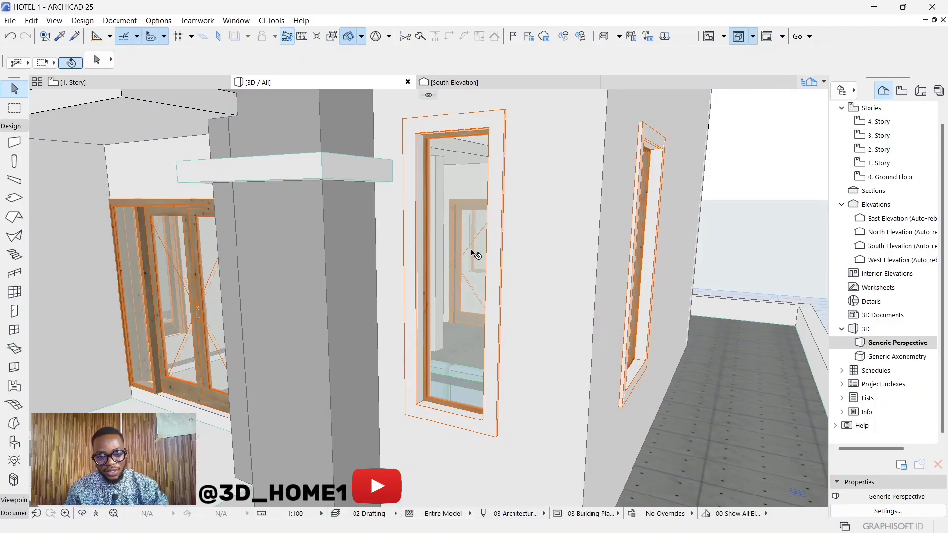
pyautogui.click(474, 254)
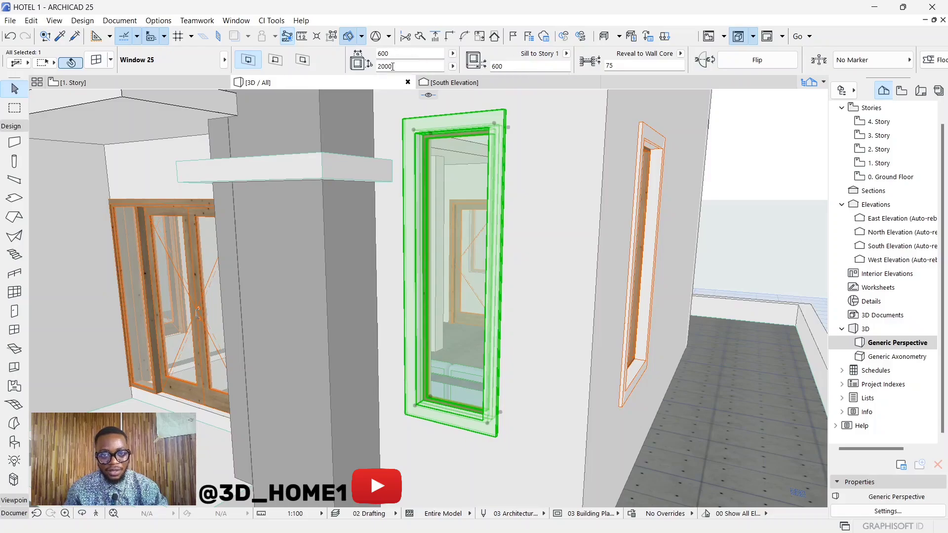
# - Select the window on the side wall around the corner to check its width and height, and clear the selection
pyautogui.scroll(-5, 540, 166)
pyautogui.scroll(3, 524, 215)
pyautogui.scroll(-4, 525, 215)
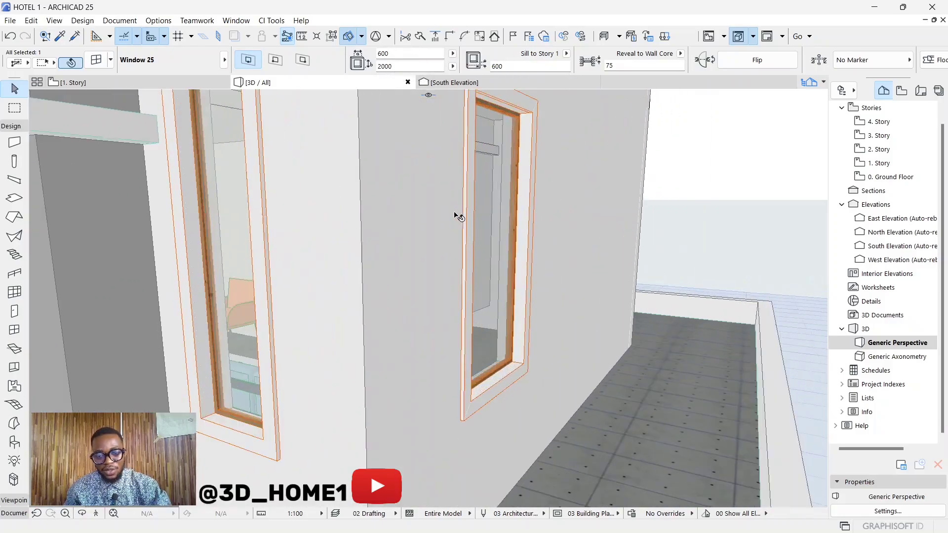
pyautogui.scroll(3, 432, 211)
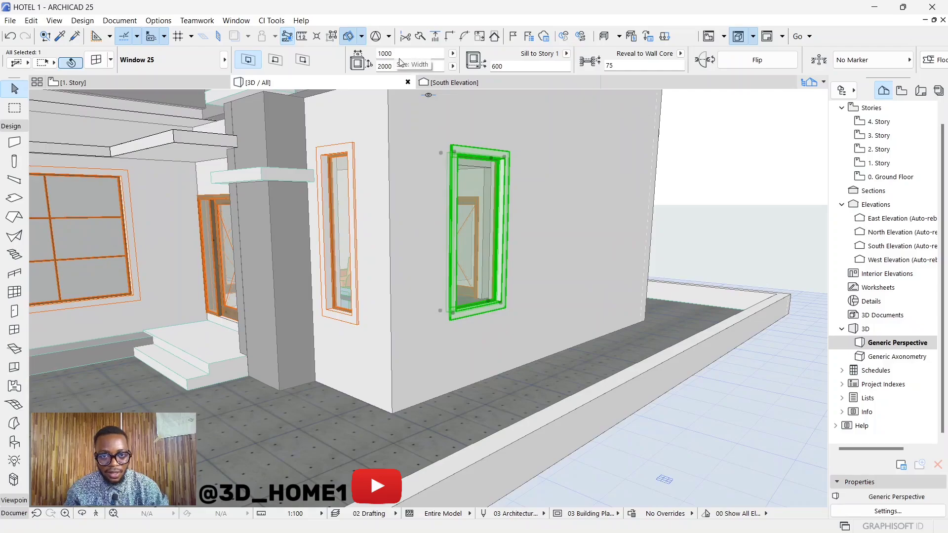
pyautogui.click(342, 191)
pyautogui.click(468, 208)
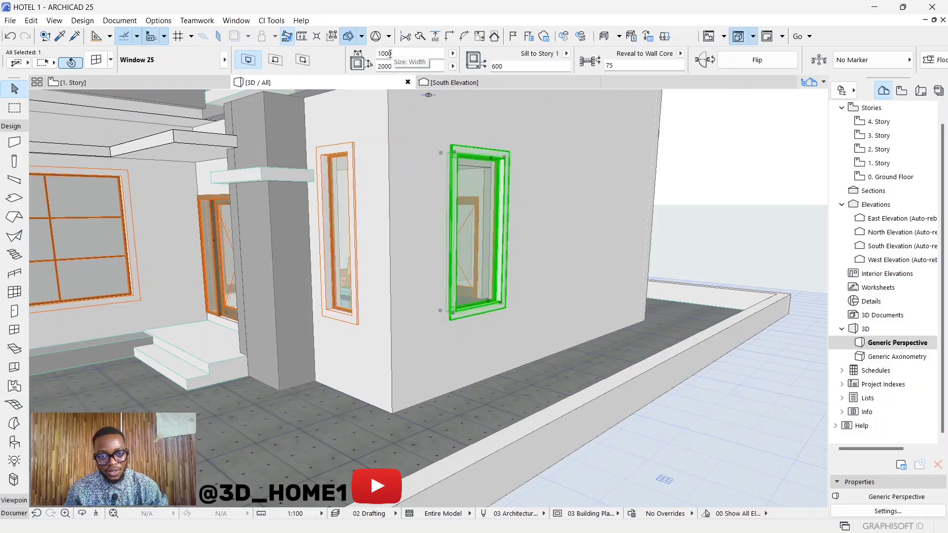
pyautogui.keyDown('shift'); pyautogui.moveTo(437, 170); pyautogui.dragTo(450, 212, button='middle'); pyautogui.keyUp('shift')
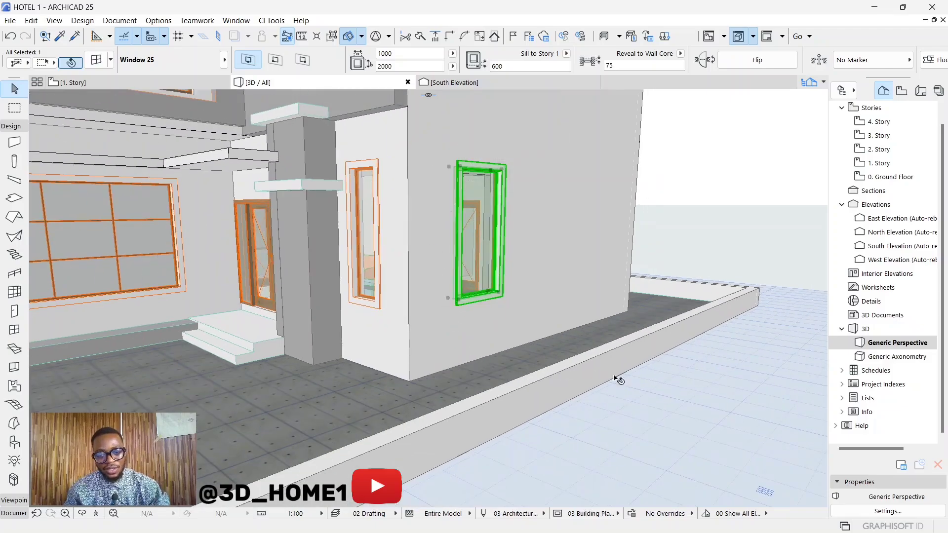
pyautogui.click(658, 398)
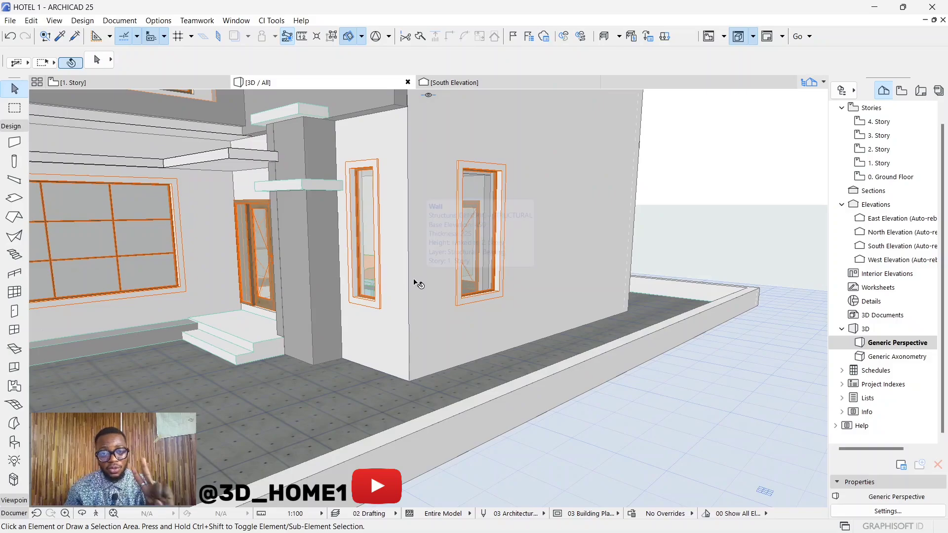
# - Compare the sizes of the side-wall window and the narrow front window, leaving nothing selected
pyautogui.keyDown('shift'); pyautogui.moveTo(366, 275); pyautogui.dragTo(370, 291, button='middle'); pyautogui.keyUp('shift')
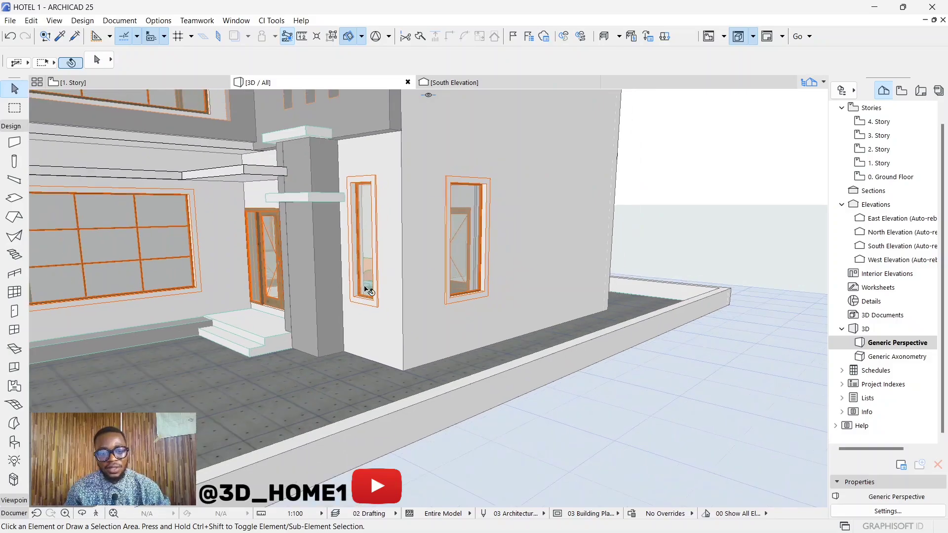
pyautogui.click(466, 230)
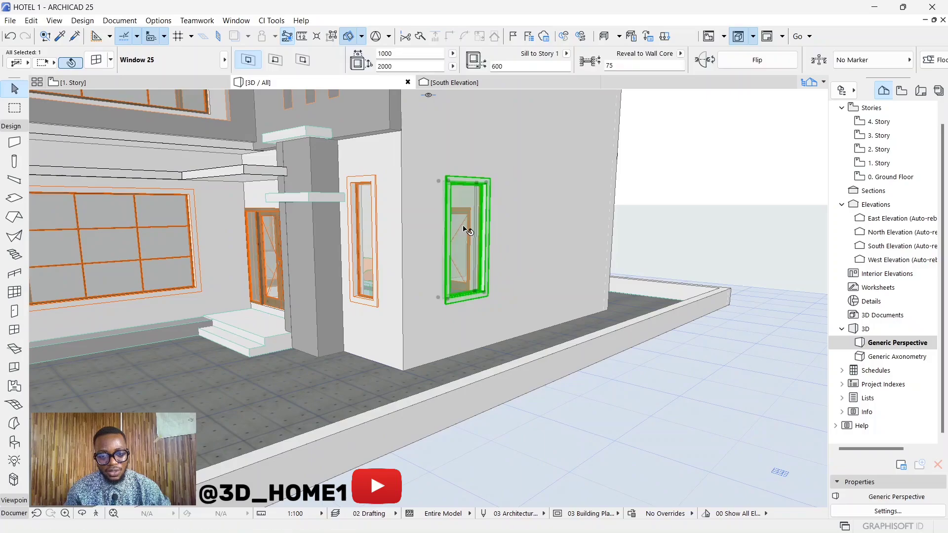
pyautogui.click(368, 215)
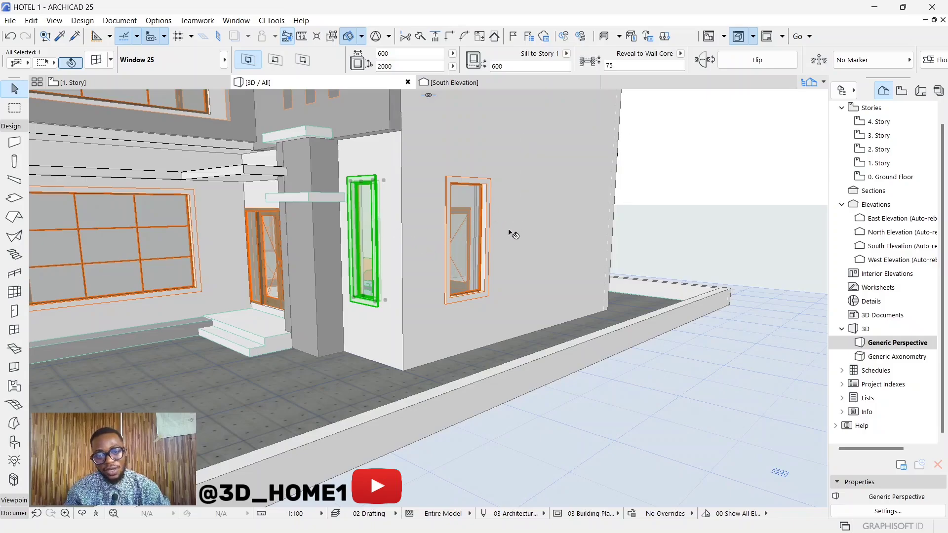
pyautogui.press('Escape')
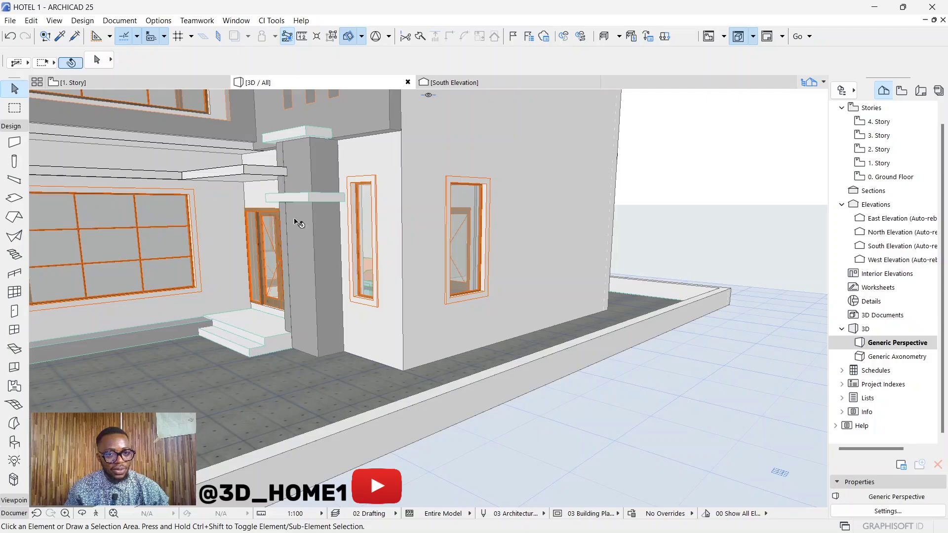
pyautogui.click(360, 227)
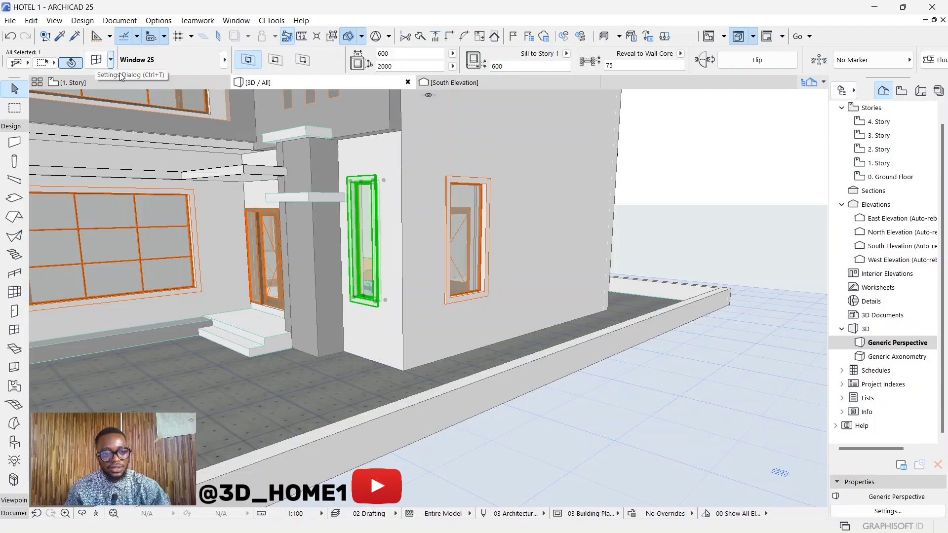
pyautogui.press('Escape')
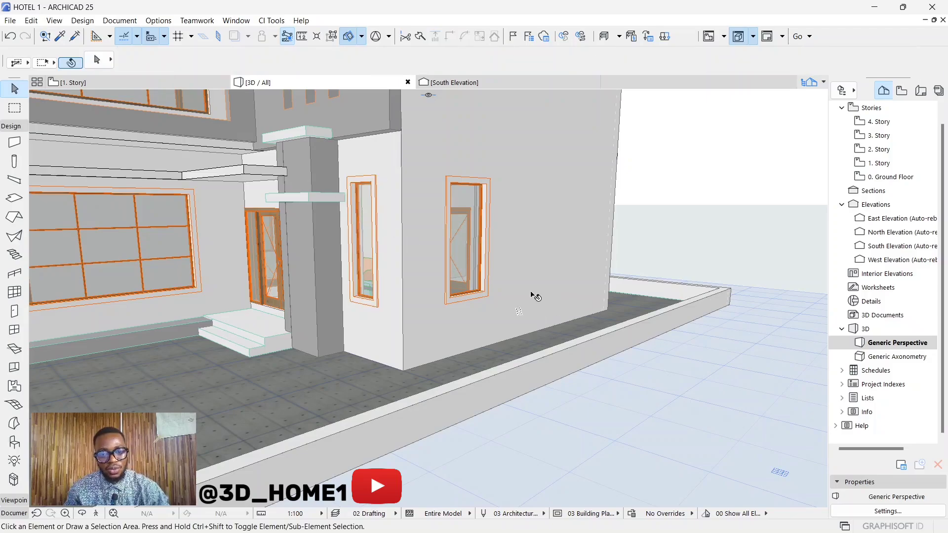
# - Open the settings of the narrow front window and browse the window types in the Basic Windows 25 library folder
pyautogui.click(368, 222)
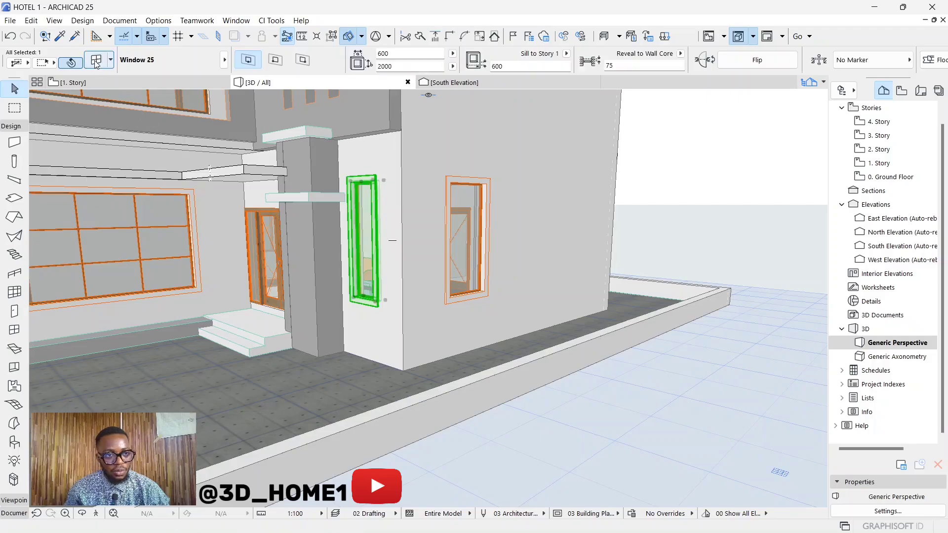
pyautogui.hotkey('ctrl', 't')
pyautogui.scroll(8, 348, 311)
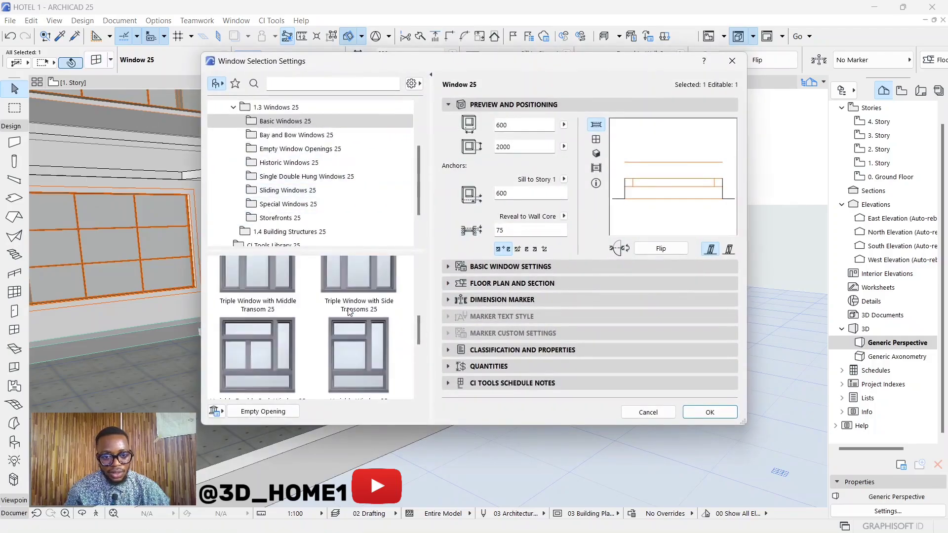
pyautogui.scroll(-5, 345, 307)
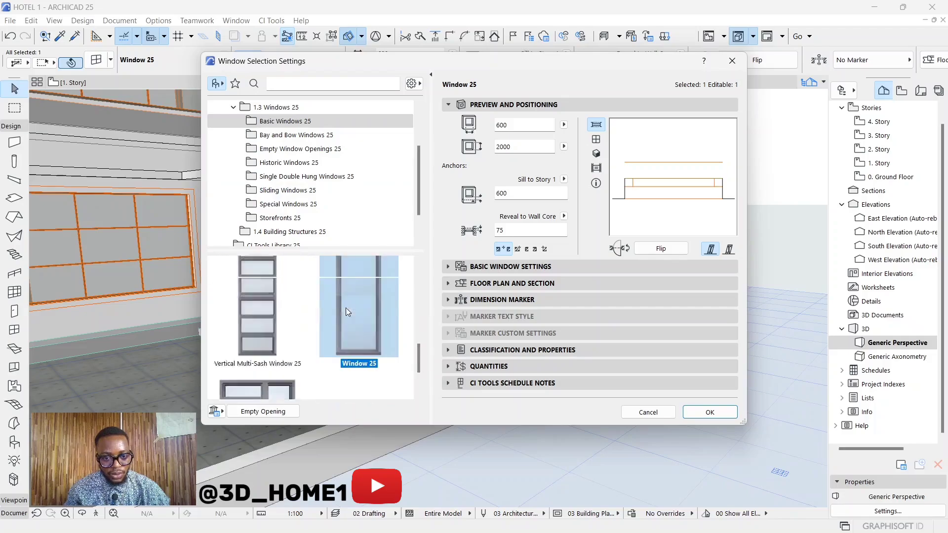
pyautogui.scroll(4, 345, 307)
pyautogui.scroll(1, 345, 307)
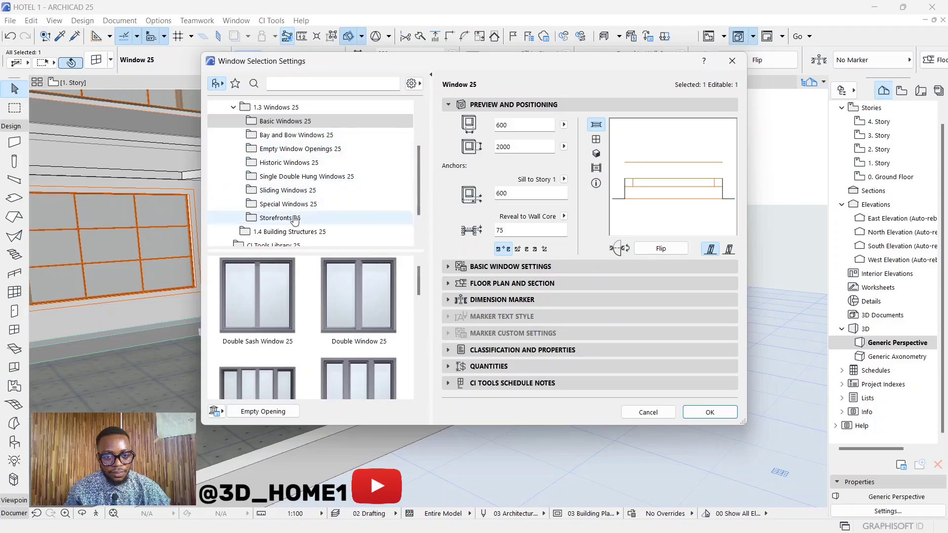
pyautogui.scroll(-2, 330, 288)
pyautogui.scroll(-2, 329, 288)
pyautogui.scroll(4, 329, 284)
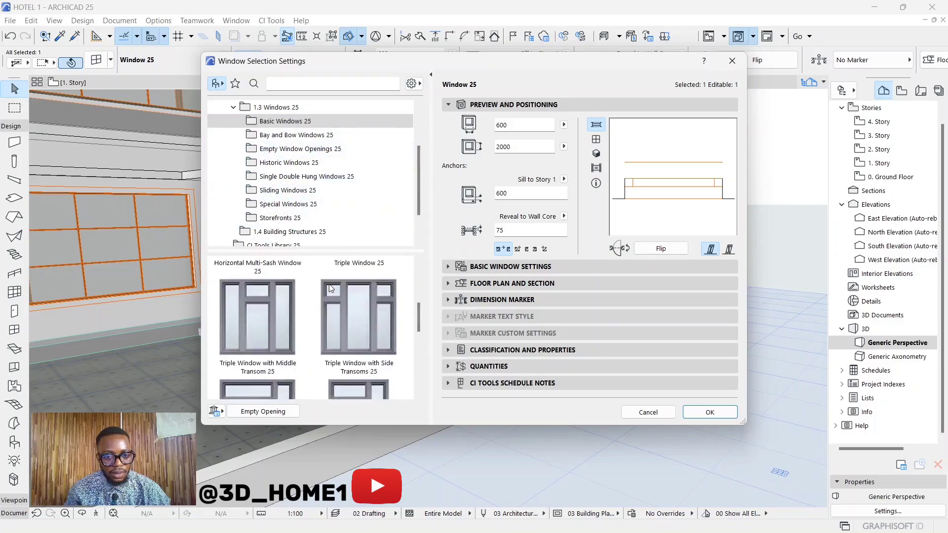
# - Try Arch Top Triple Historic Window 25 from the Historic Windows 25 folder on the narrow front window and undo the replacement
pyautogui.click(297, 148)
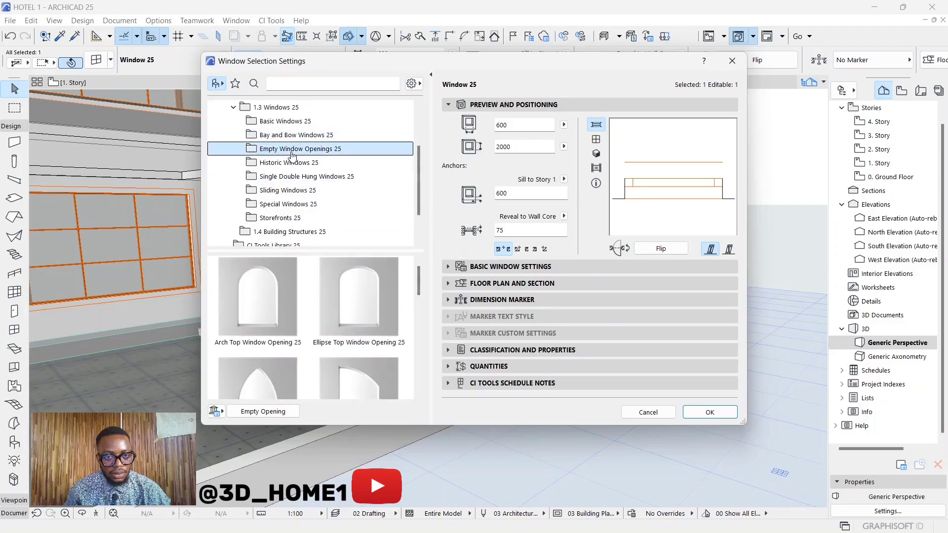
pyautogui.click(288, 163)
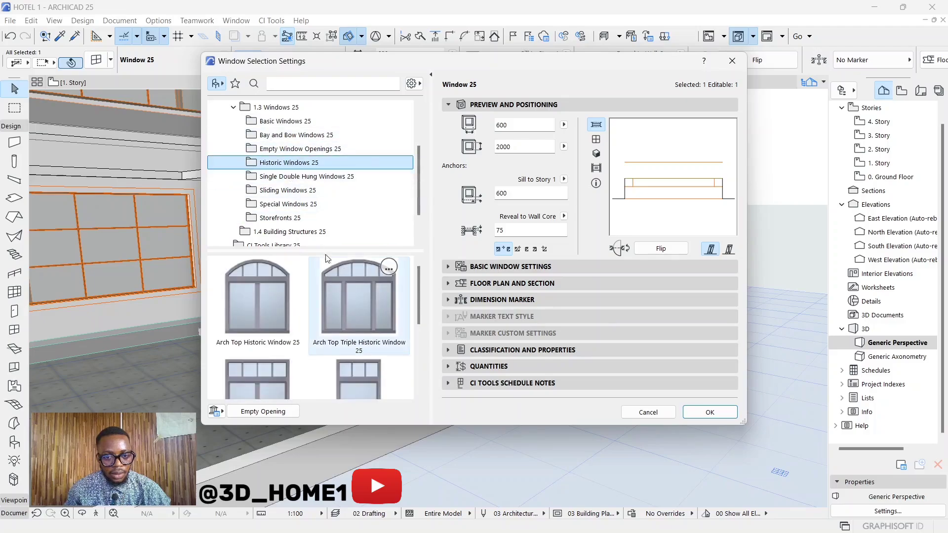
pyautogui.click(349, 292)
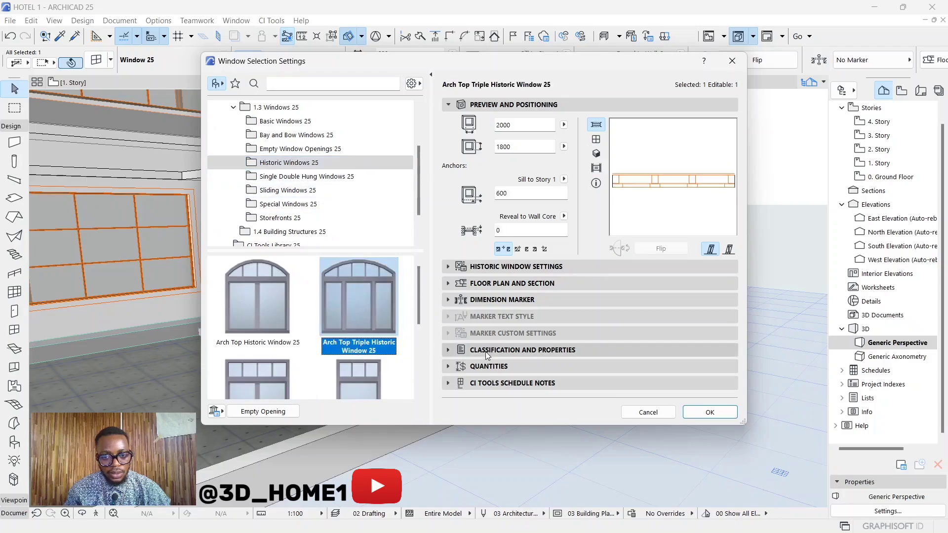
pyautogui.click(709, 412)
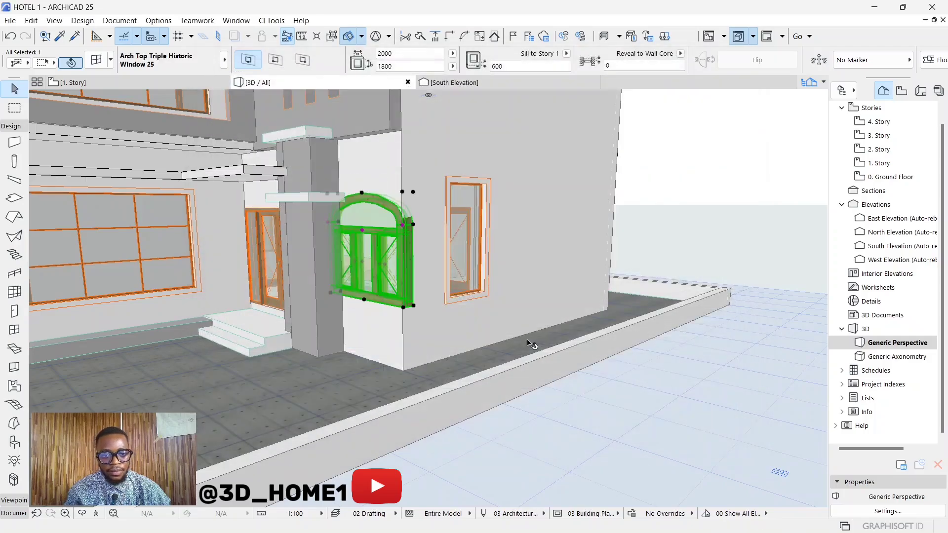
pyautogui.click(654, 258)
pyautogui.scroll(5, 381, 251)
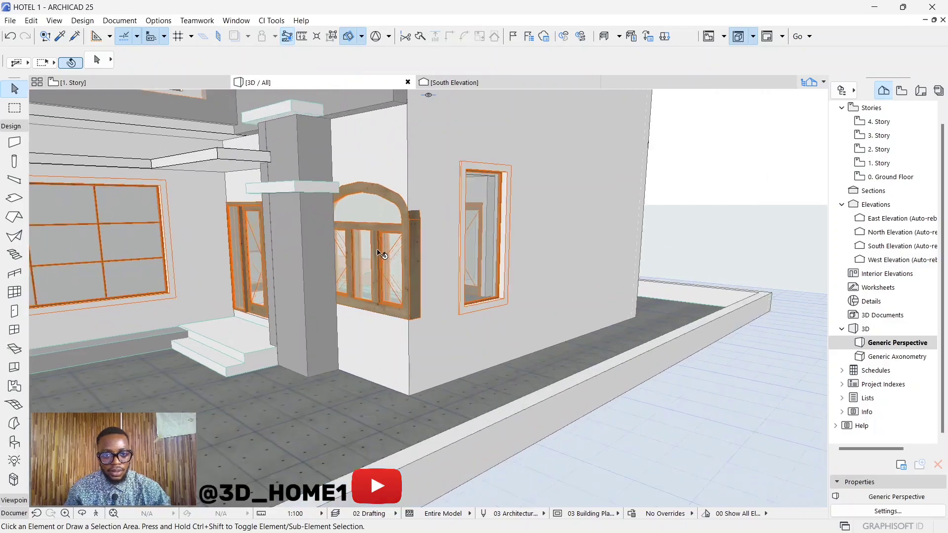
pyautogui.scroll(3, 391, 274)
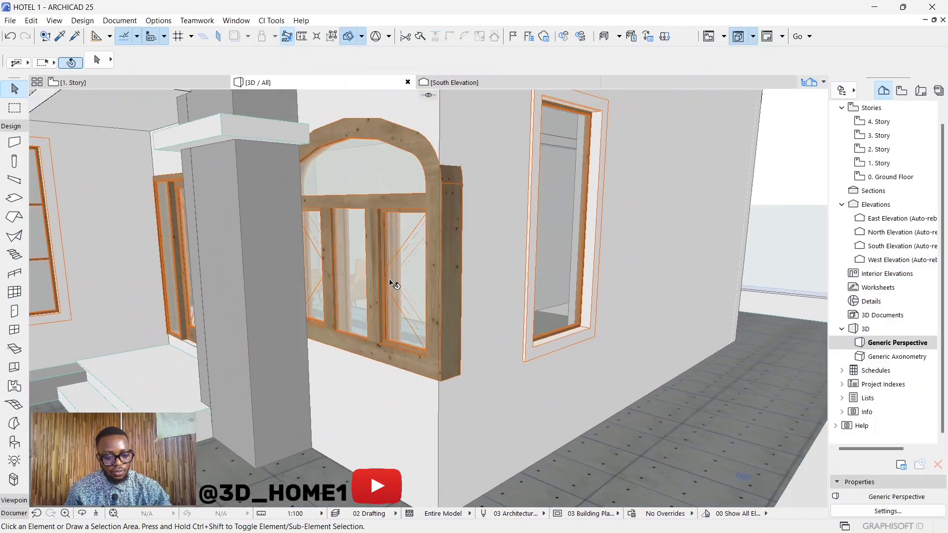
pyautogui.hotkey('ctrl', 'z')
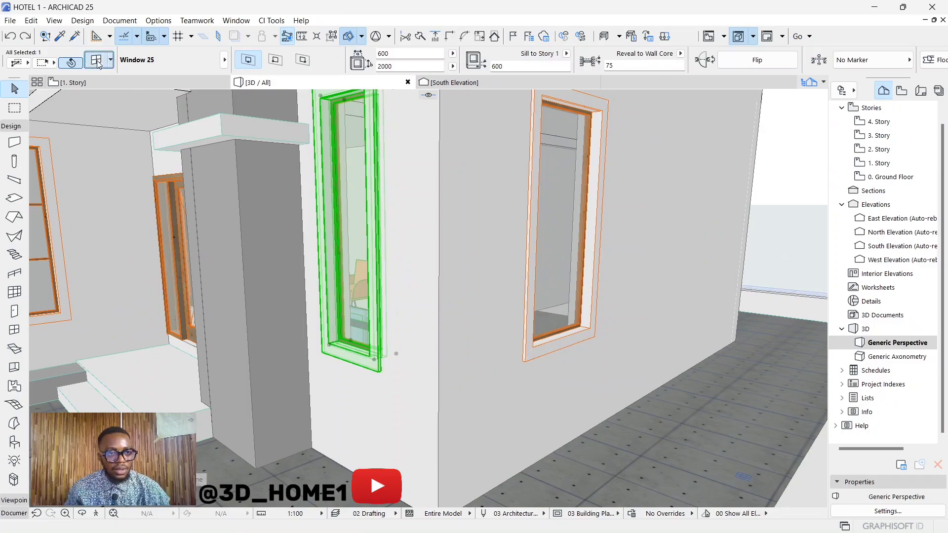
# - Replace the narrow front window with Triple Window with Middle Transom 25 from the Basic Windows 25 folder and clear the selection
pyautogui.doubleClick(373, 194)
pyautogui.scroll(-5, 339, 267)
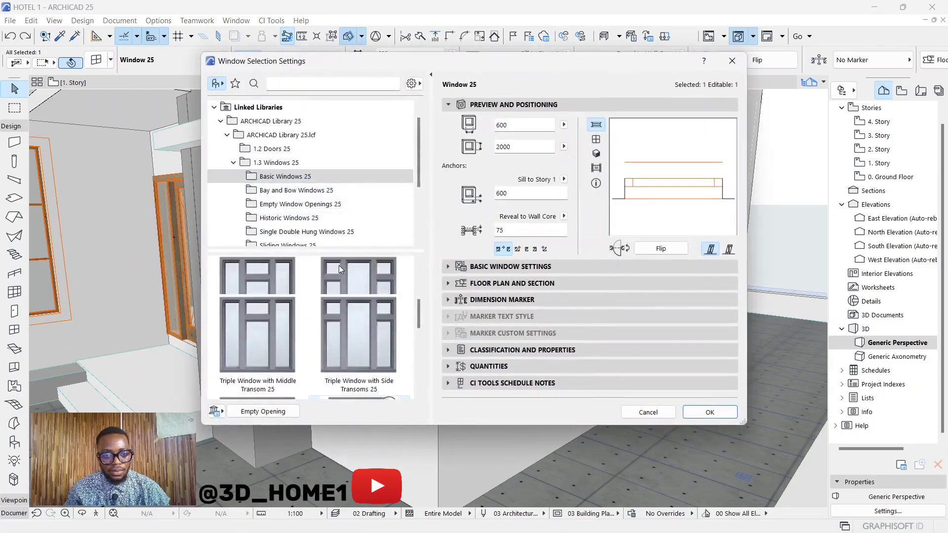
pyautogui.scroll(-4, 339, 269)
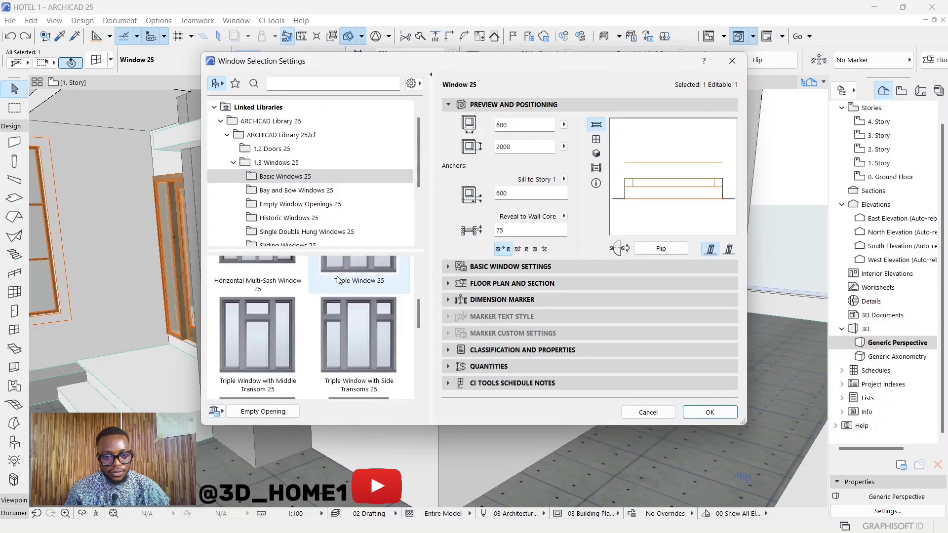
pyautogui.click(282, 330)
pyautogui.scroll(1, 286, 327)
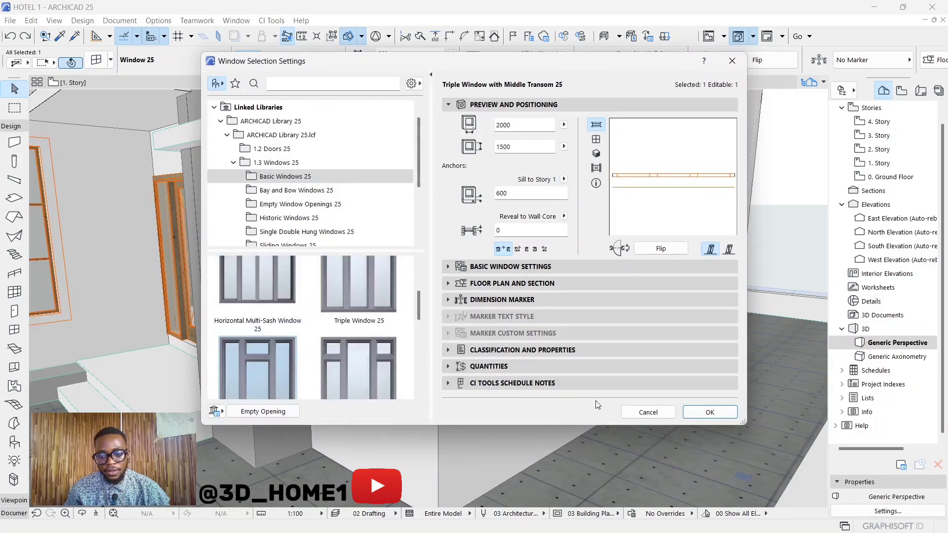
pyautogui.click(691, 414)
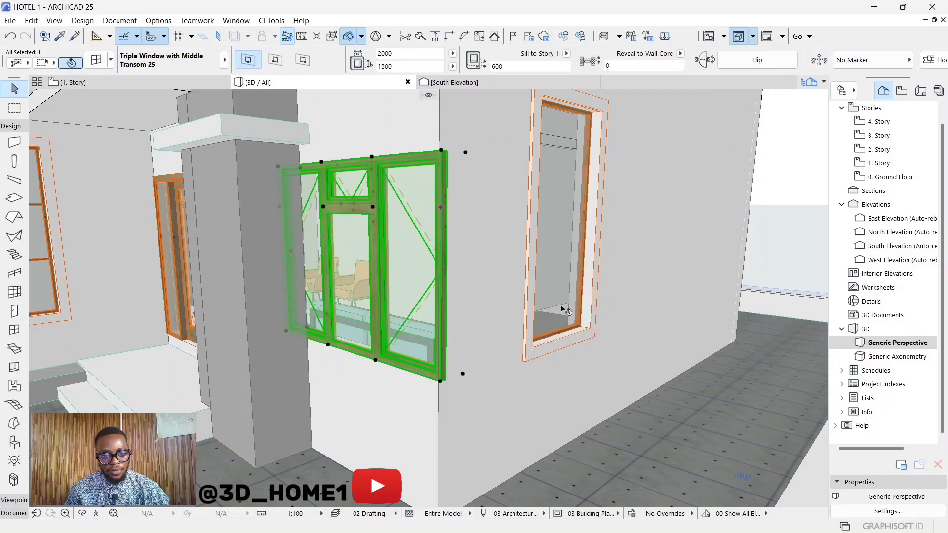
pyautogui.press('Escape')
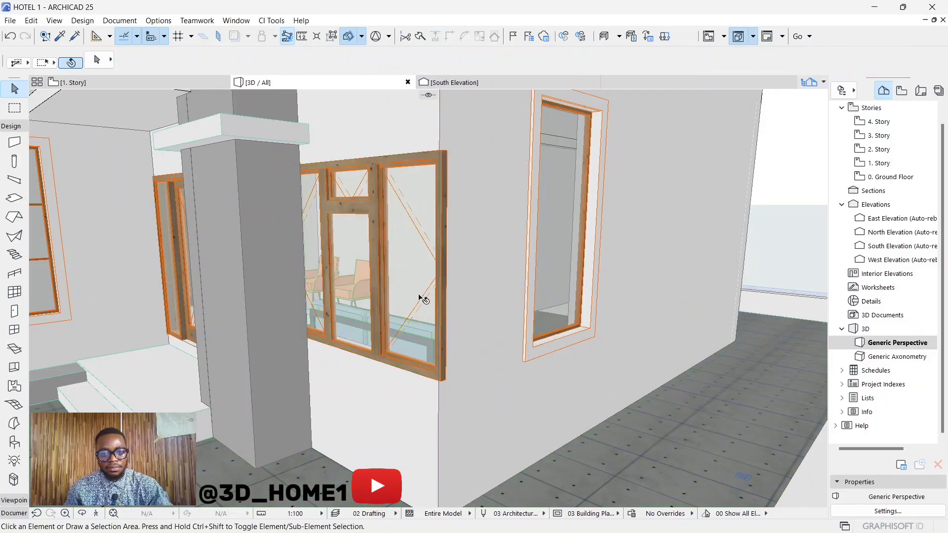
pyautogui.scroll(-2, 425, 292)
pyautogui.scroll(-3, 433, 289)
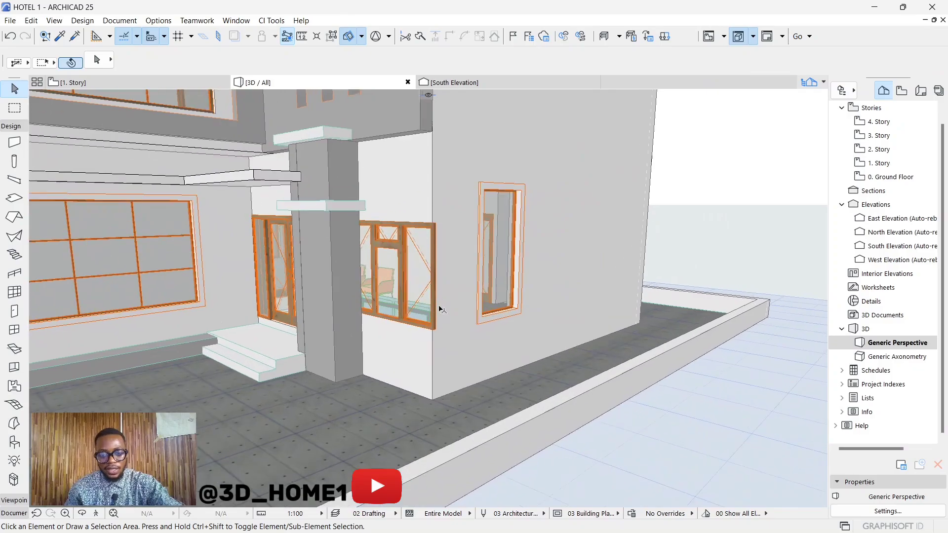
pyautogui.scroll(2, 419, 296)
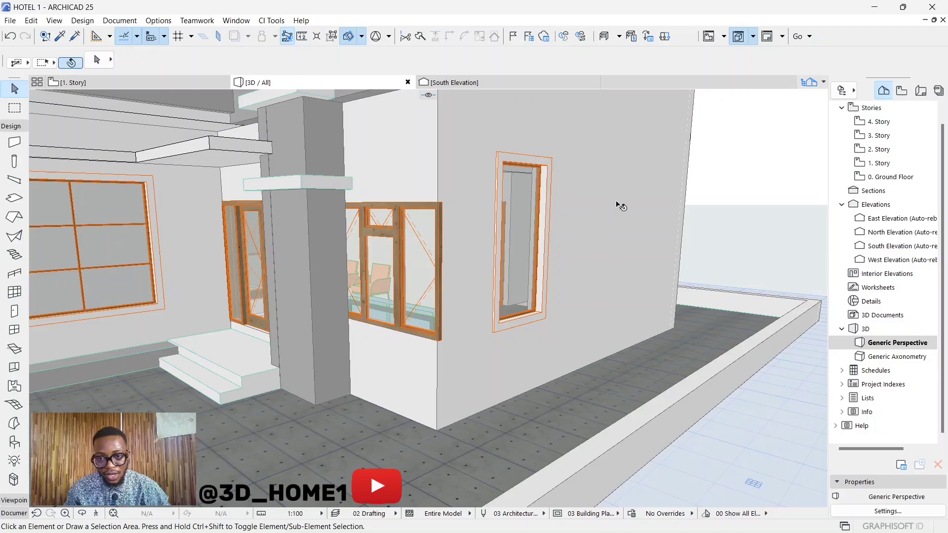
pyautogui.scroll(1, 482, 247)
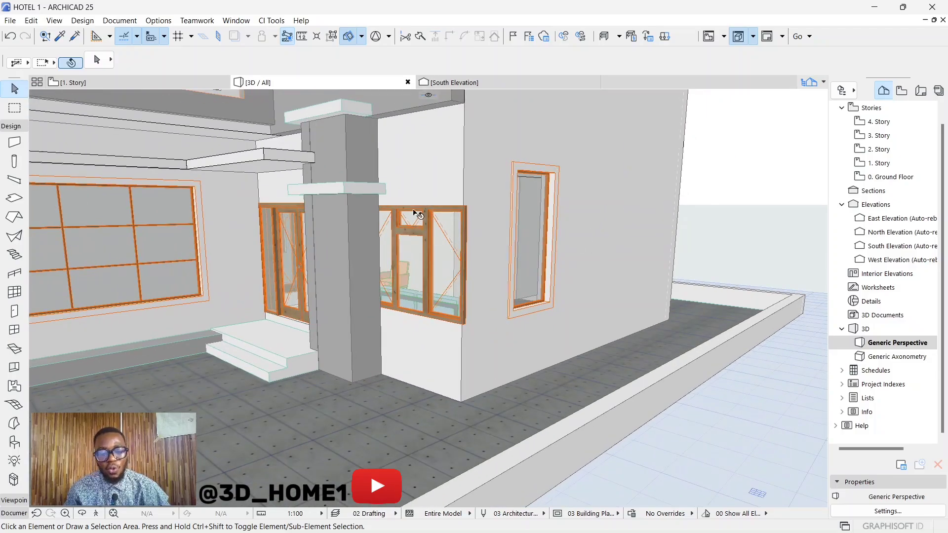
pyautogui.scroll(1, 441, 248)
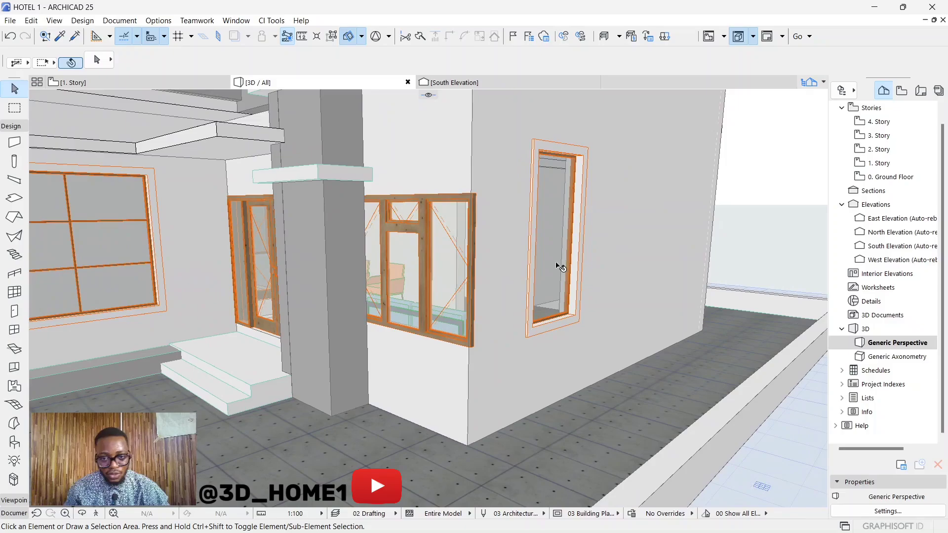
pyautogui.moveTo(558, 277); pyautogui.dragTo(465, 312)
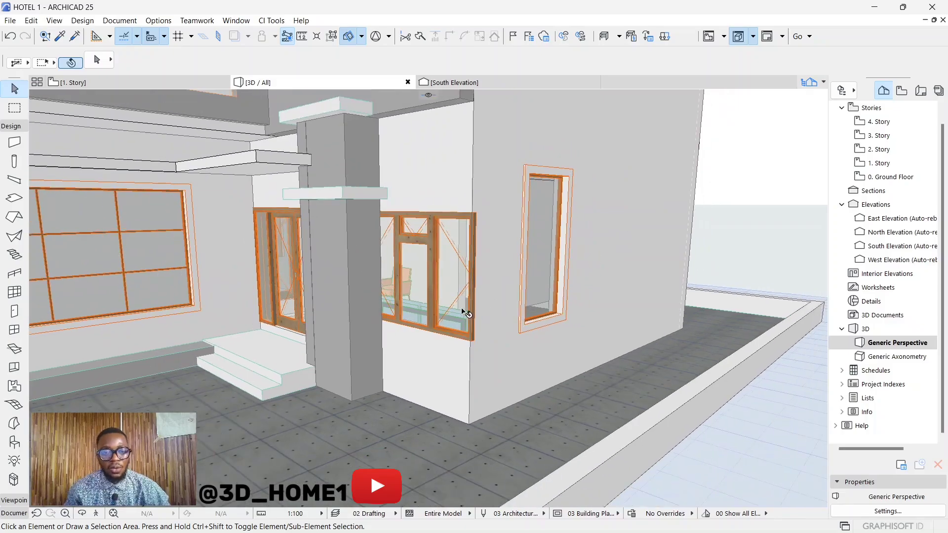
pyautogui.click(59, 39)
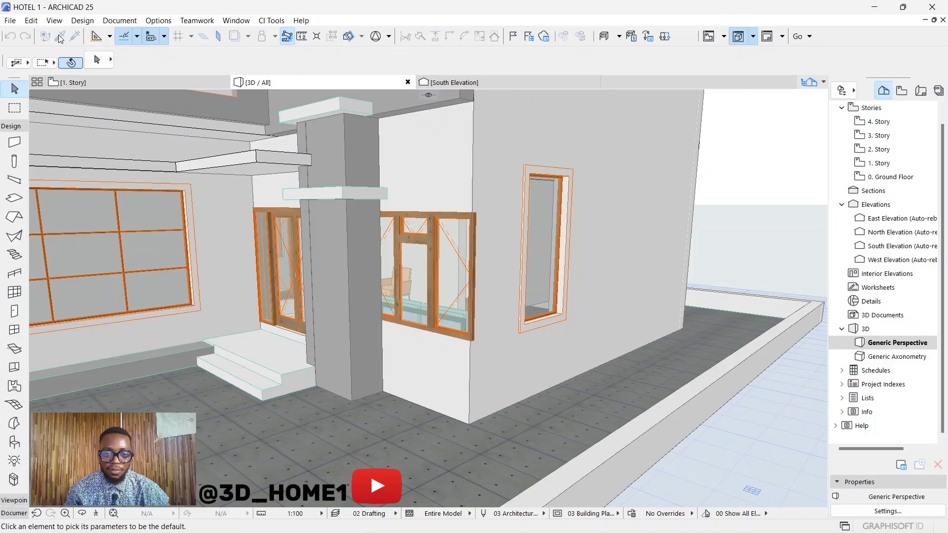
pyautogui.scroll(2, 434, 247)
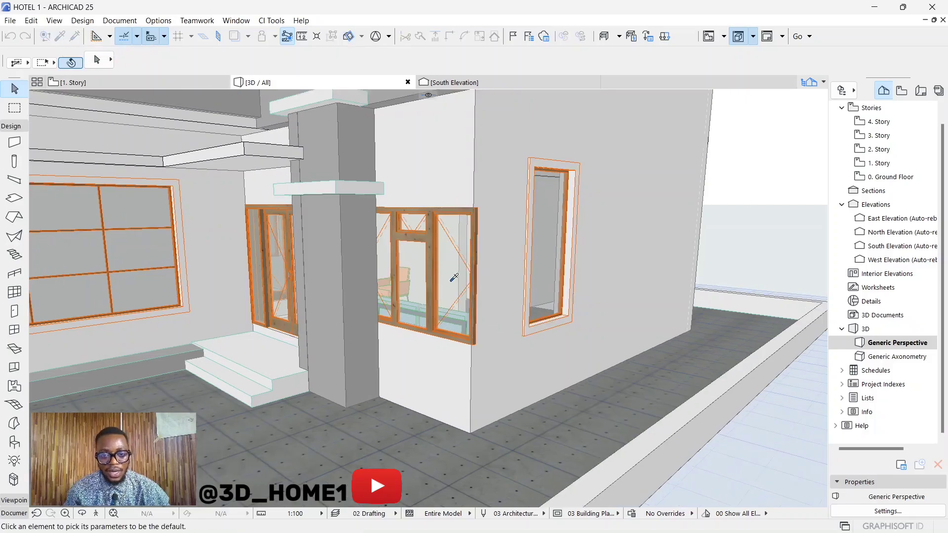
pyautogui.click(436, 246)
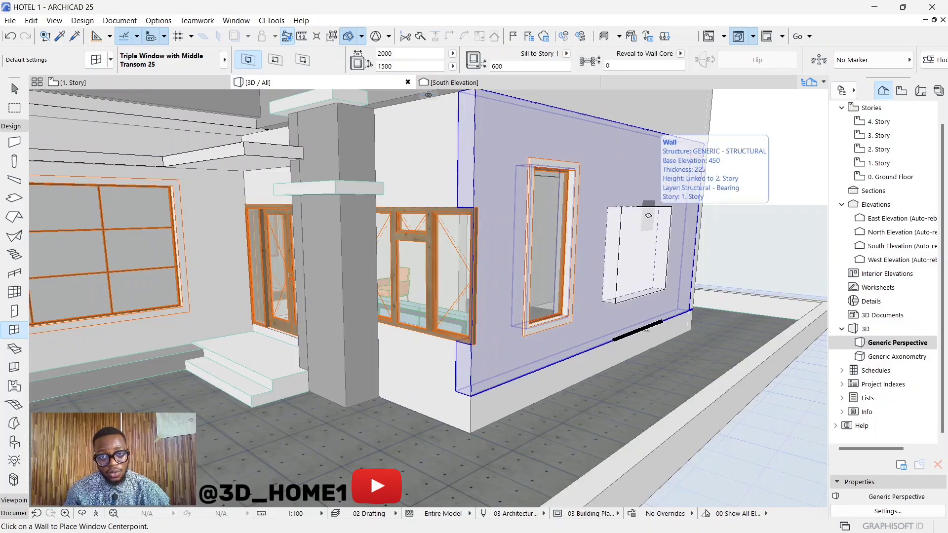
pyautogui.click(648, 216)
pyautogui.scroll(2, 642, 247)
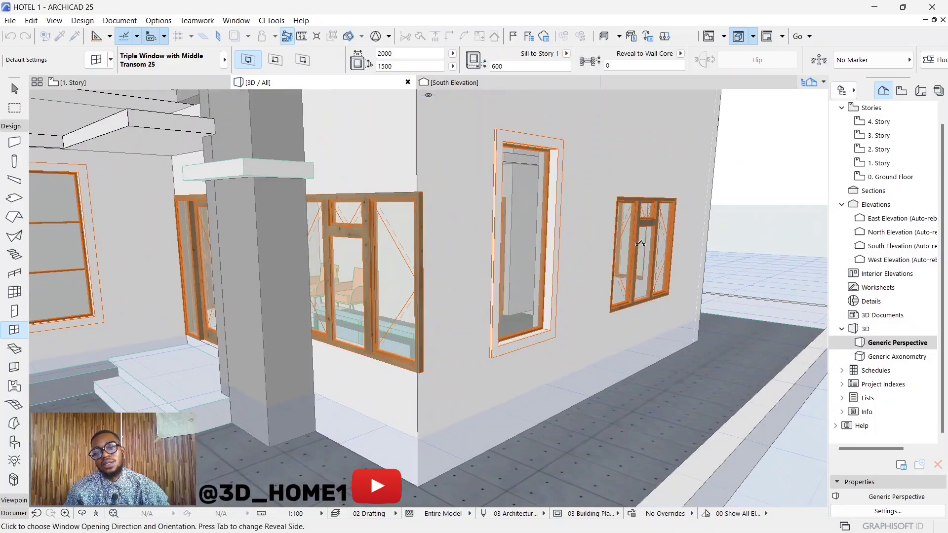
pyautogui.scroll(2, 641, 243)
pyautogui.press('Escape')
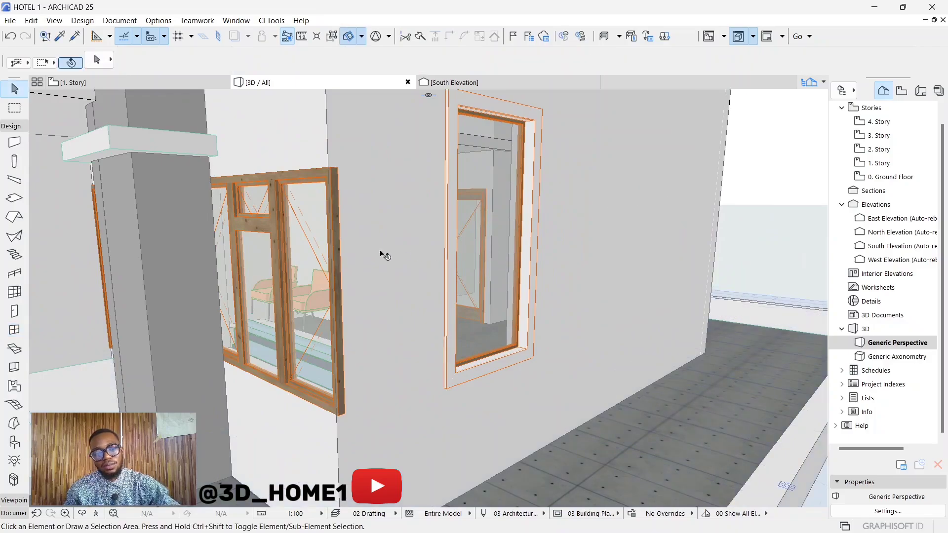
pyautogui.click(290, 246)
pyautogui.press('Escape')
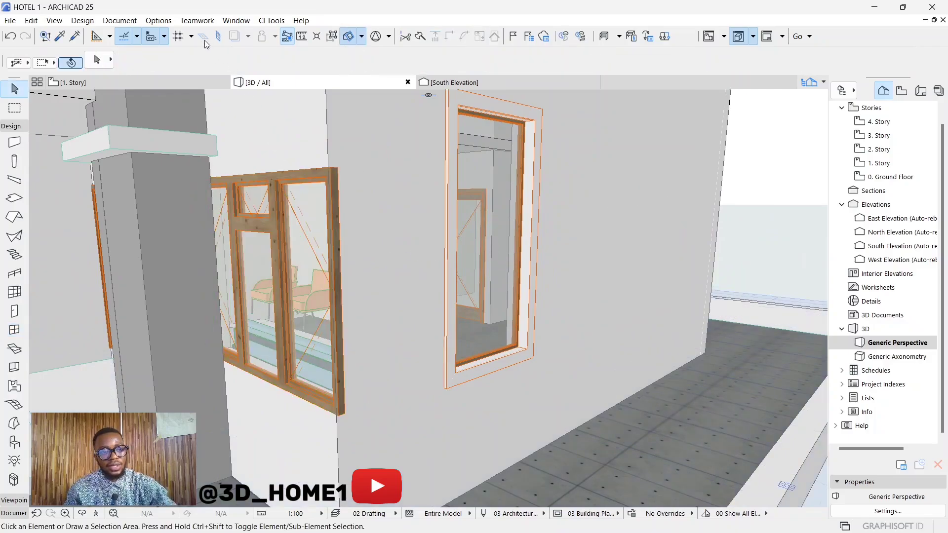
pyautogui.click(45, 37)
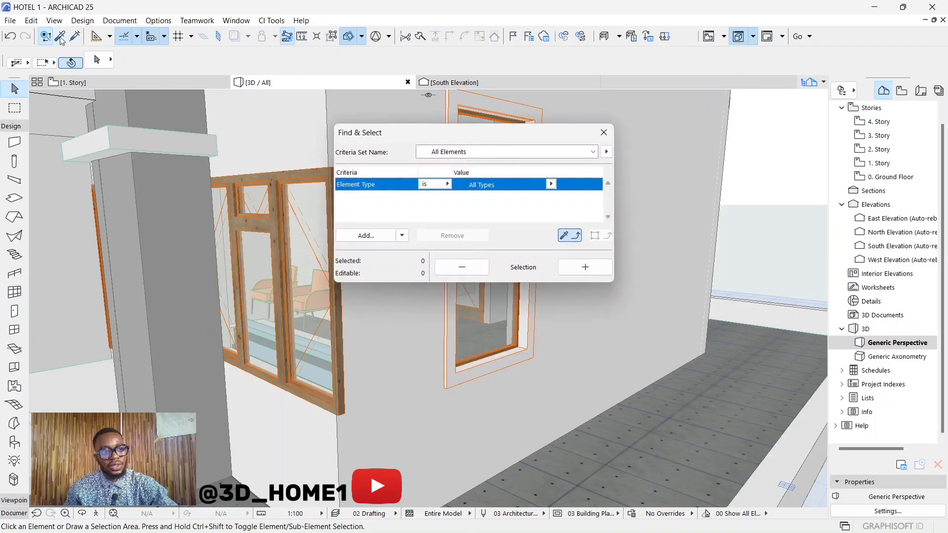
pyautogui.click(603, 132)
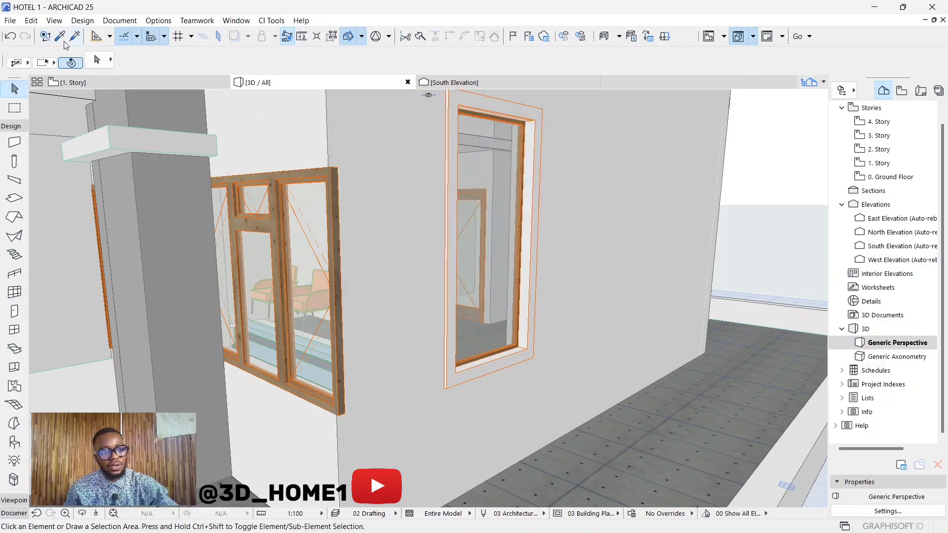
# - Pick up the front triple window's parameters and place a matching window on the side wall beyond the tall window
pyautogui.click(63, 40)
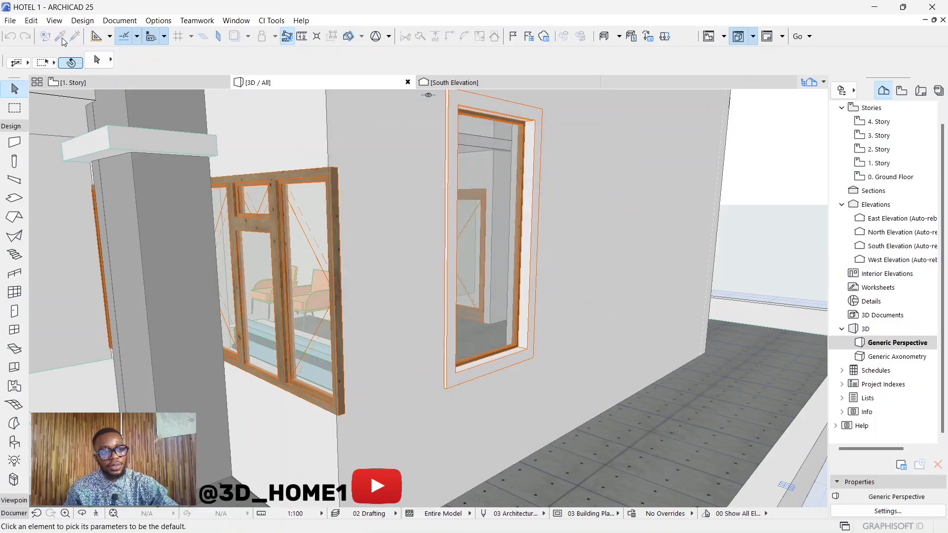
pyautogui.click(282, 220)
pyautogui.keyDown('shift'); pyautogui.moveTo(282, 220); pyautogui.dragTo(280, 279, button='middle'); pyautogui.keyUp('shift')
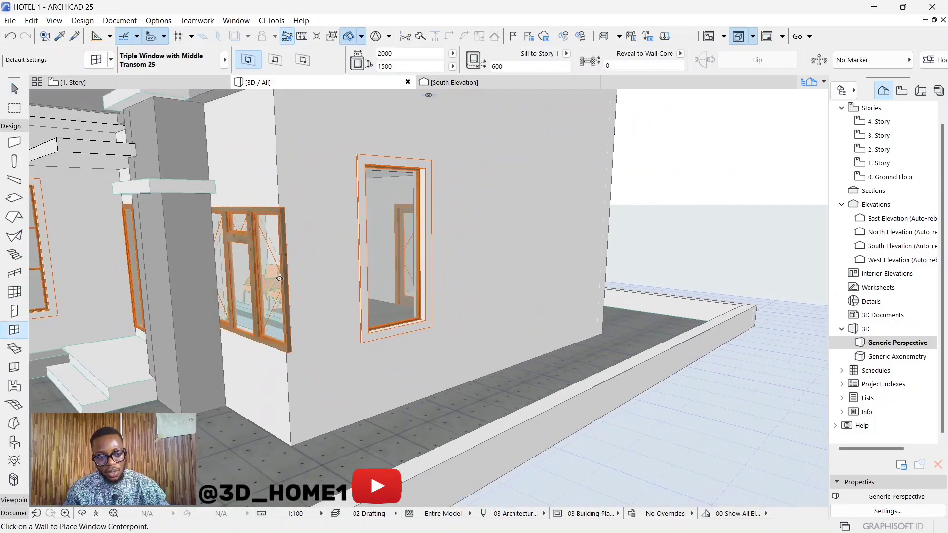
pyautogui.click(493, 211)
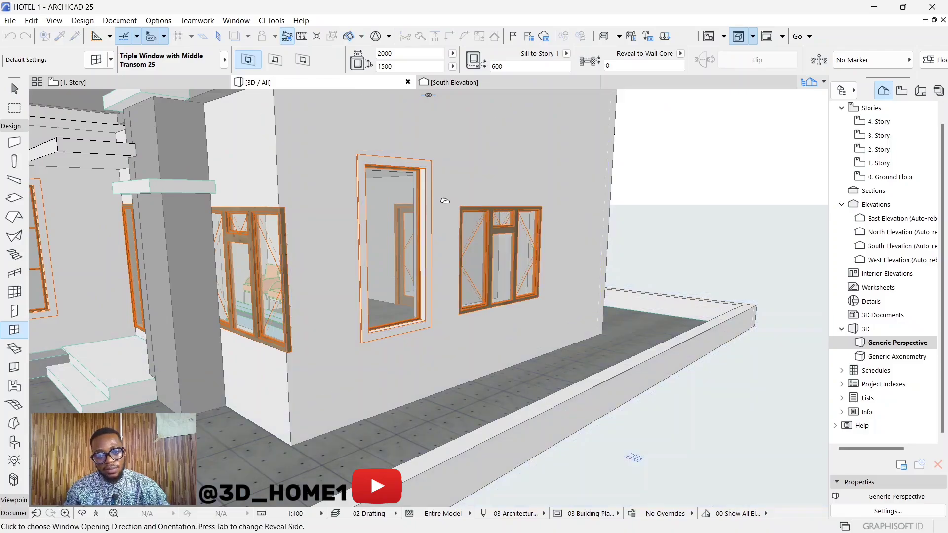
pyautogui.click(464, 242)
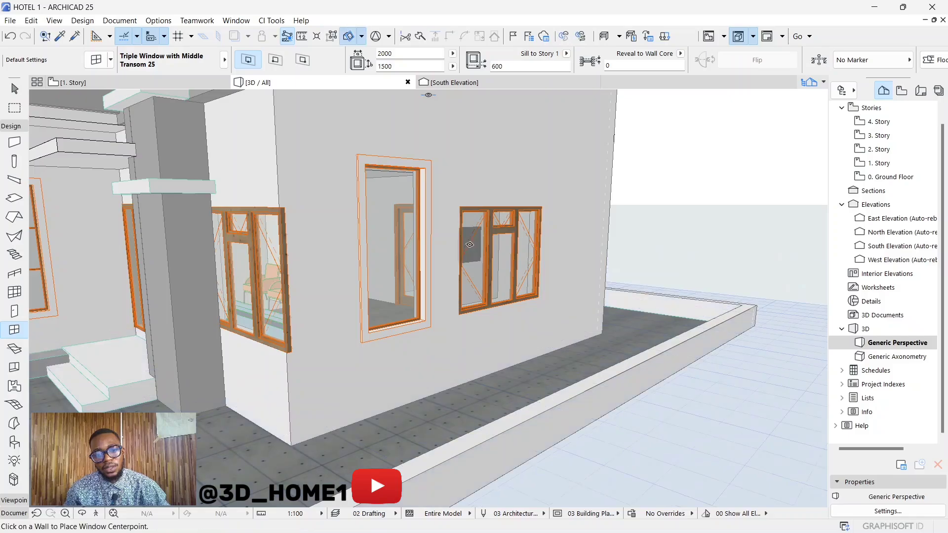
pyautogui.press('Escape')
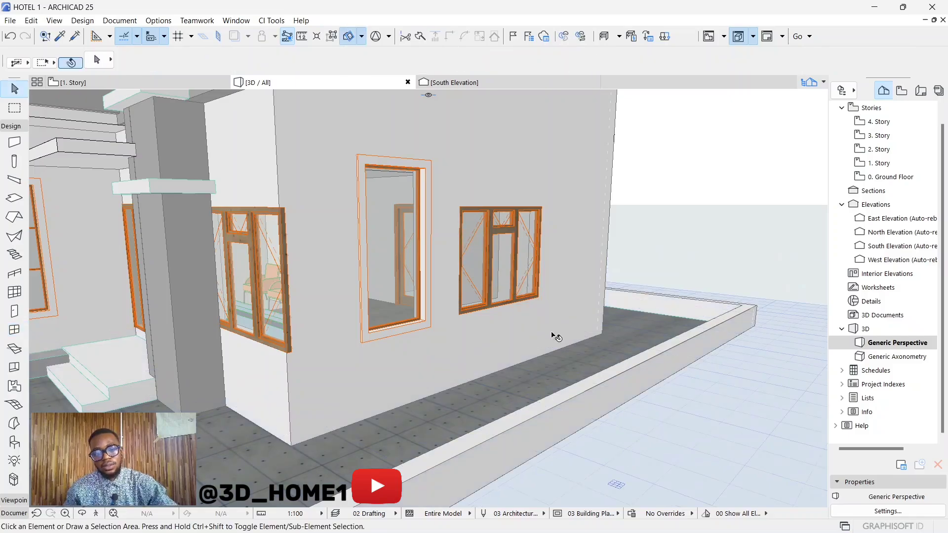
# - In the 1. Story floor plan, pick up the parameters of the triple window in front of the Reception sofa
pyautogui.scroll(-5, 531, 365)
pyautogui.scroll(3, 532, 366)
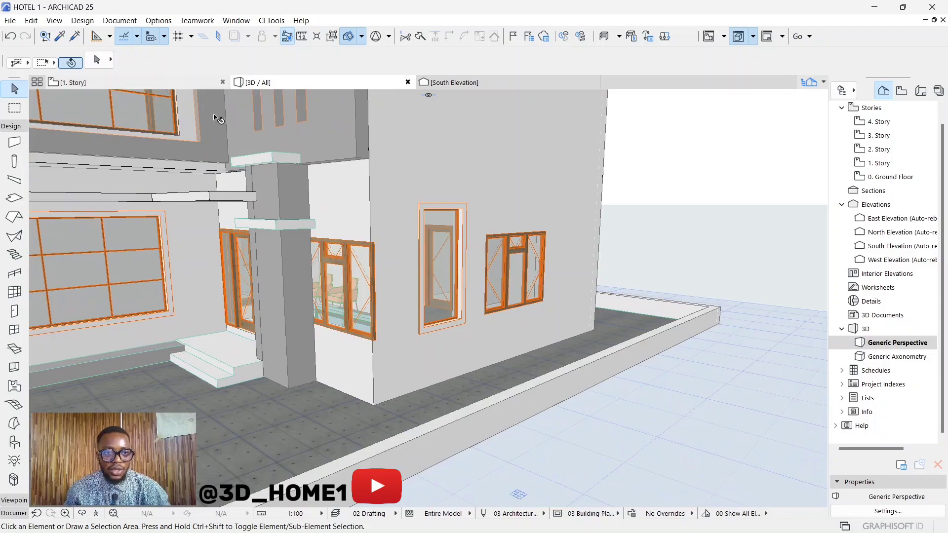
pyautogui.click(171, 83)
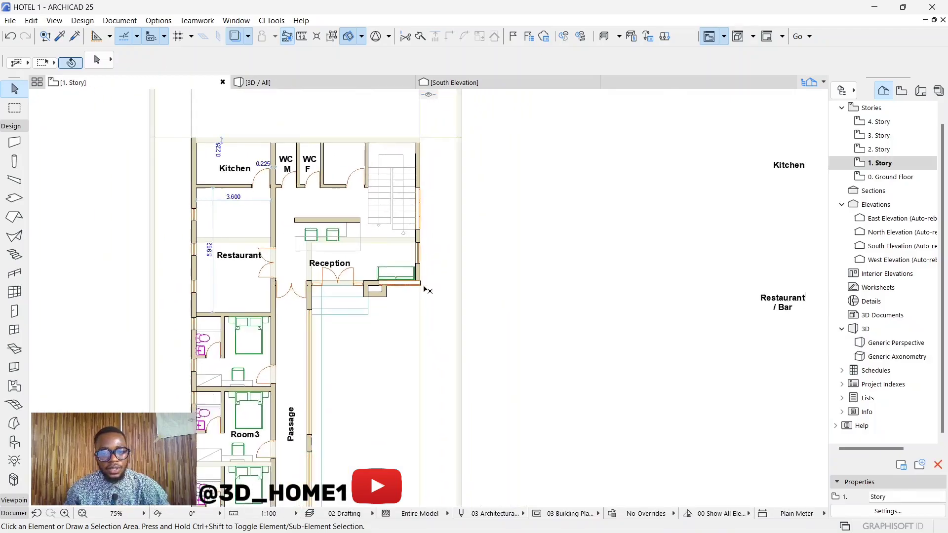
pyautogui.scroll(5, 427, 290)
pyautogui.click(356, 280)
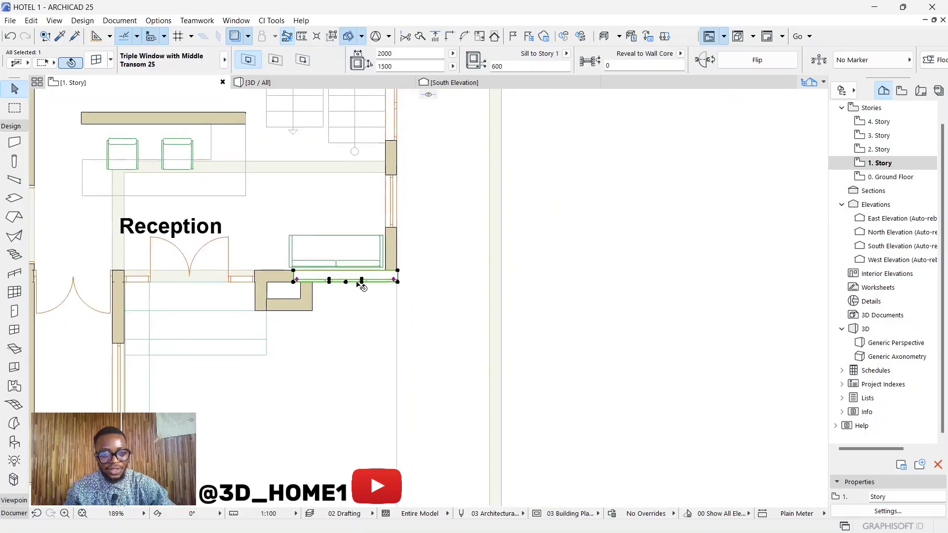
pyautogui.scroll(2, 360, 286)
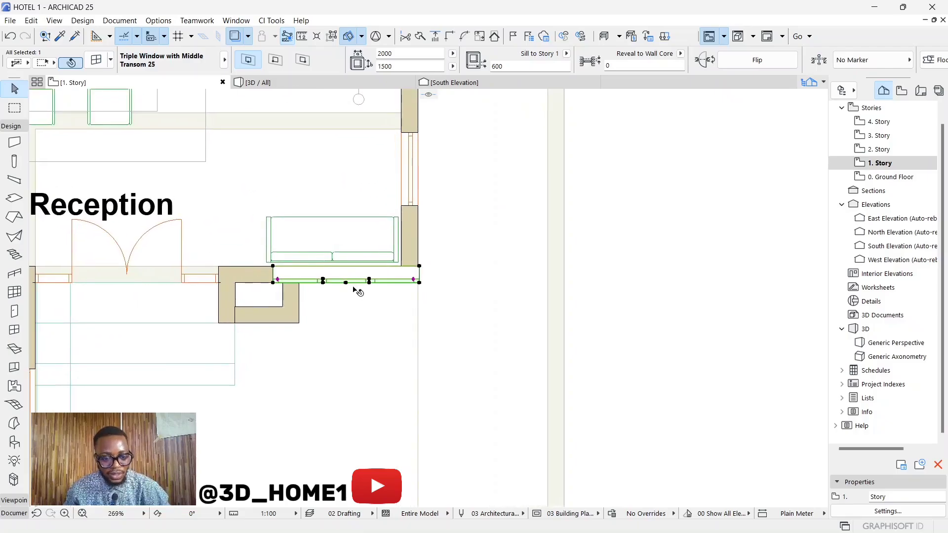
pyautogui.press('Escape')
pyautogui.click(60, 35)
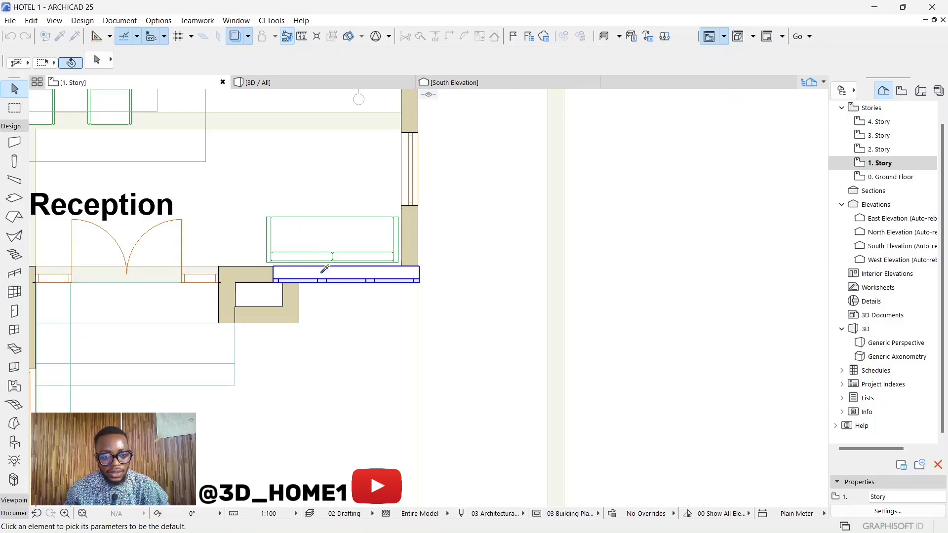
pyautogui.click(324, 275)
# - Place another Triple Window with Middle Transom 25 in the outer wall beside the staircase, near the building's rear corner
pyautogui.scroll(-5, 367, 390)
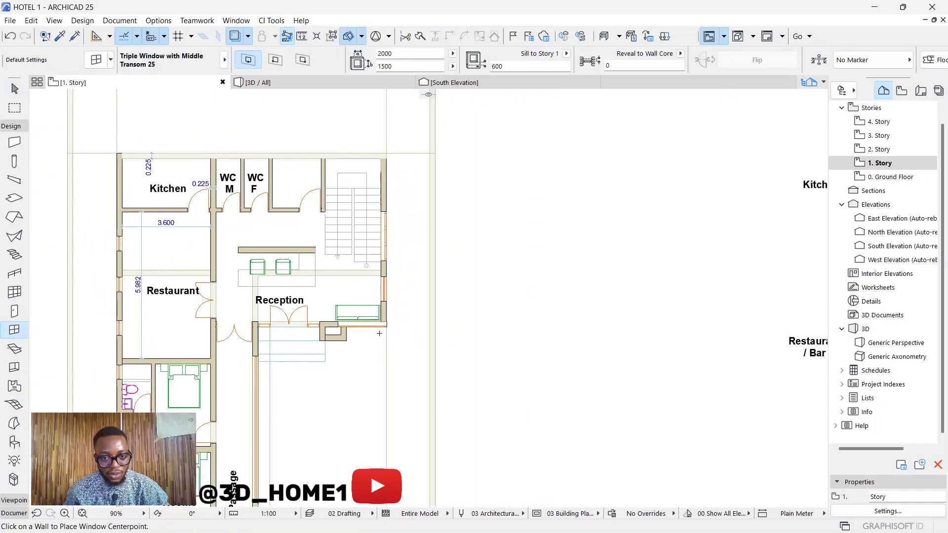
pyautogui.scroll(6, 394, 168)
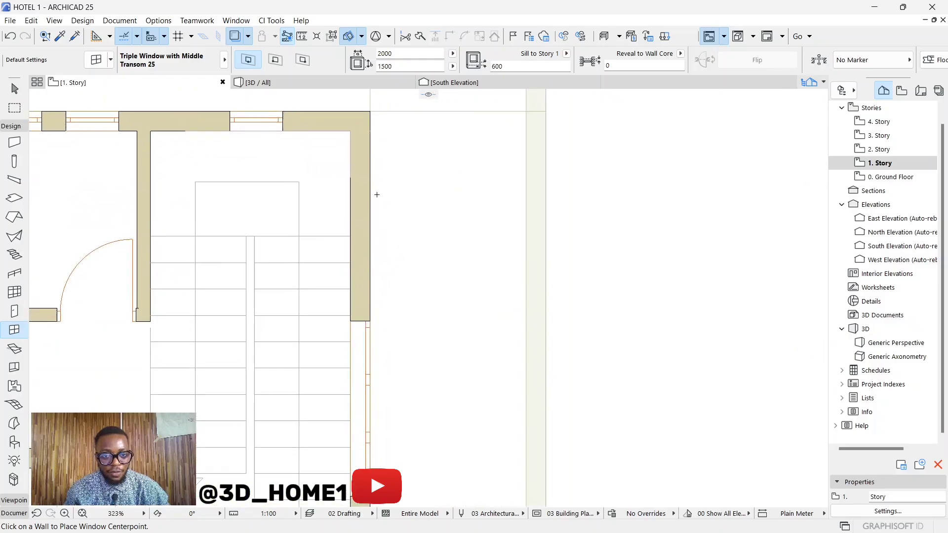
pyautogui.click(372, 221)
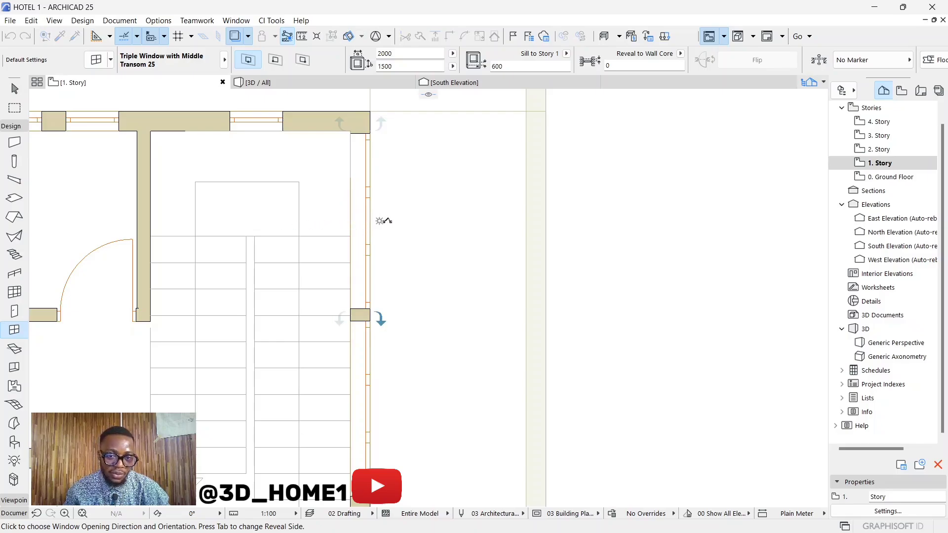
pyautogui.click(315, 217)
pyautogui.press('Escape')
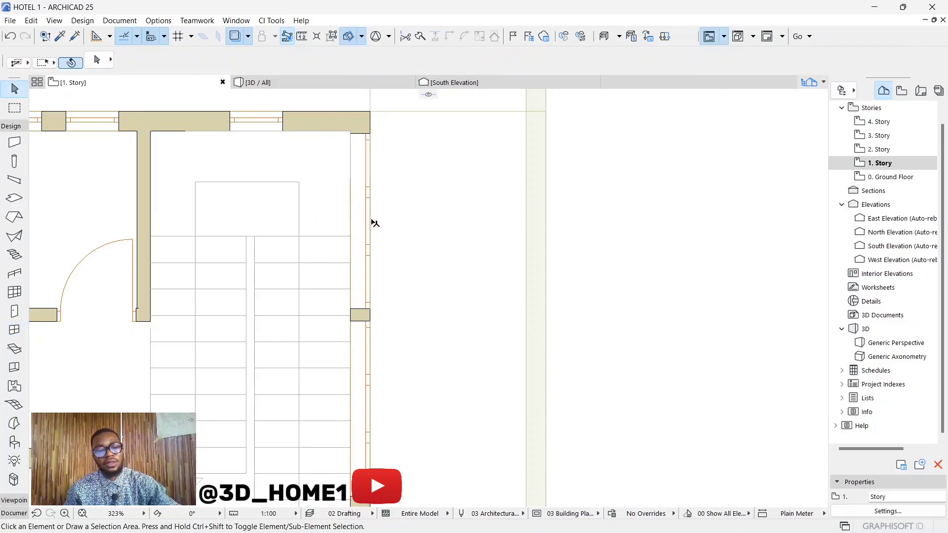
# - Check the new staircase window on the side wall in the 3D view, leaving nothing selected
pyautogui.click(264, 83)
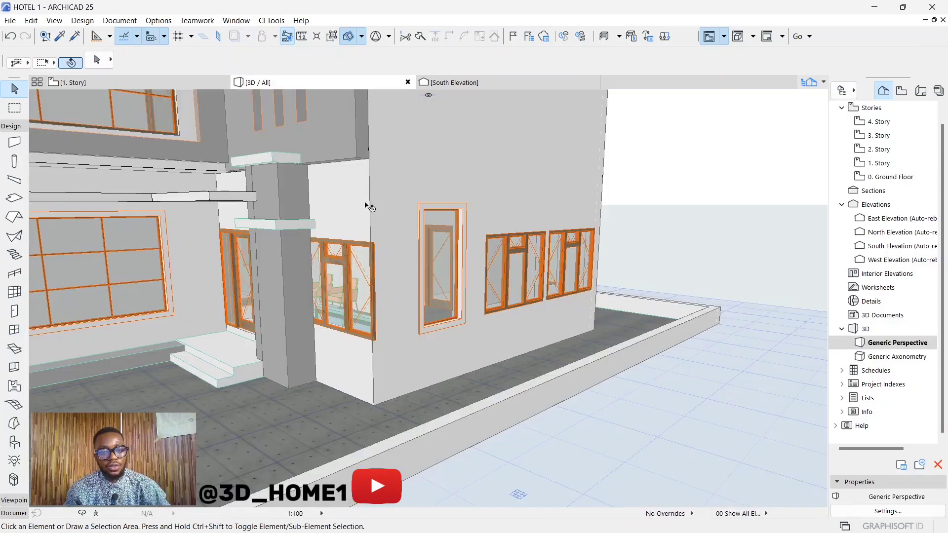
pyautogui.keyDown('shift'); pyautogui.moveTo(402, 286); pyautogui.dragTo(541, 283, button='middle'); pyautogui.keyUp('shift')
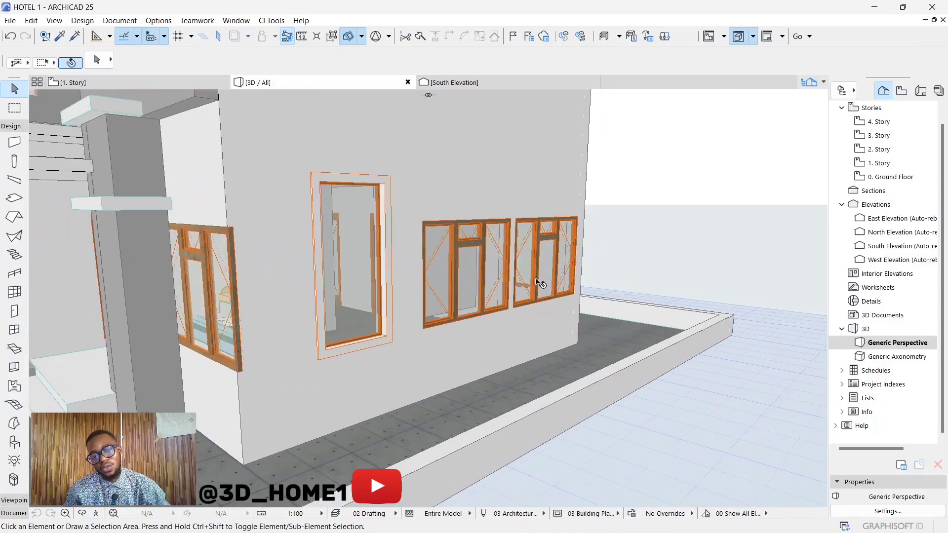
pyautogui.click(537, 268)
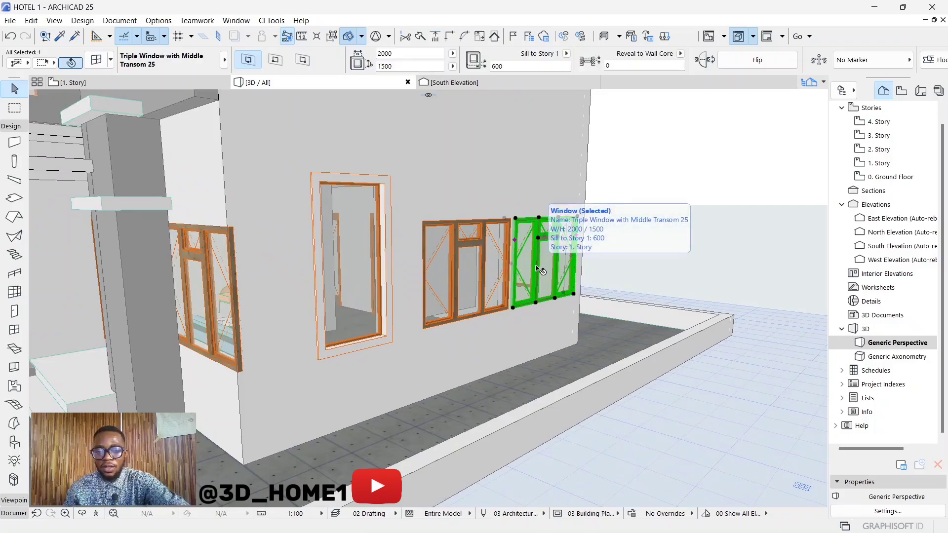
pyautogui.press('Escape')
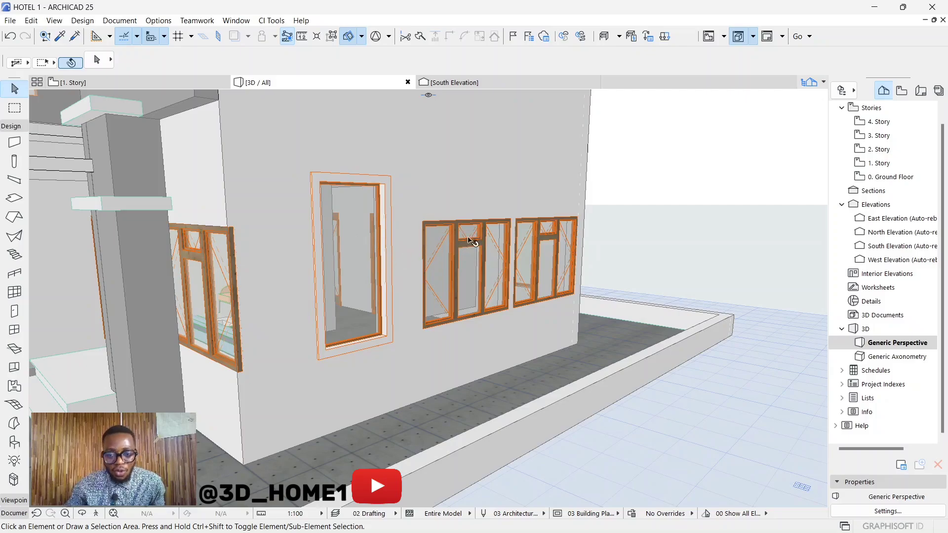
# - Change the glass surface of the tall side-wall window to Glass - Blue and clear the selection
pyautogui.click(353, 249)
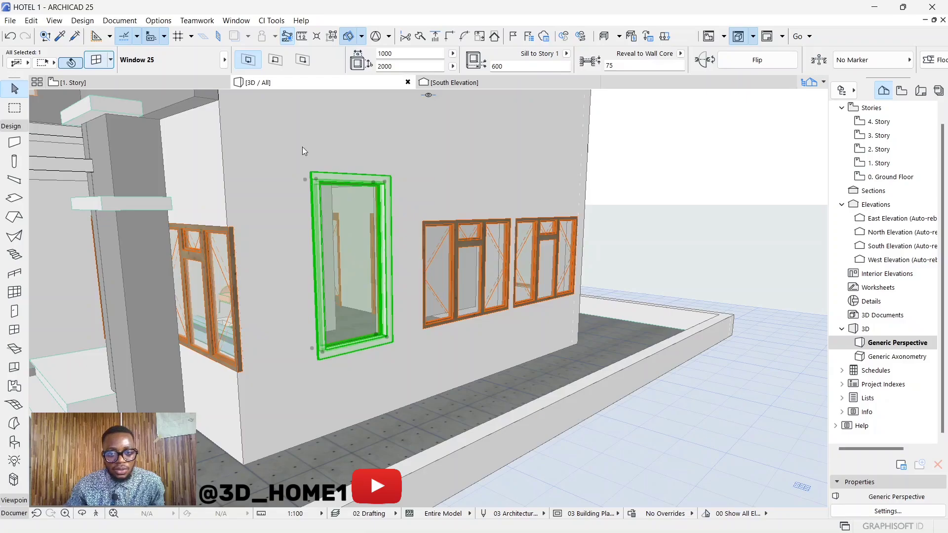
pyautogui.hotkey('ctrl', 't')
pyautogui.click(623, 104)
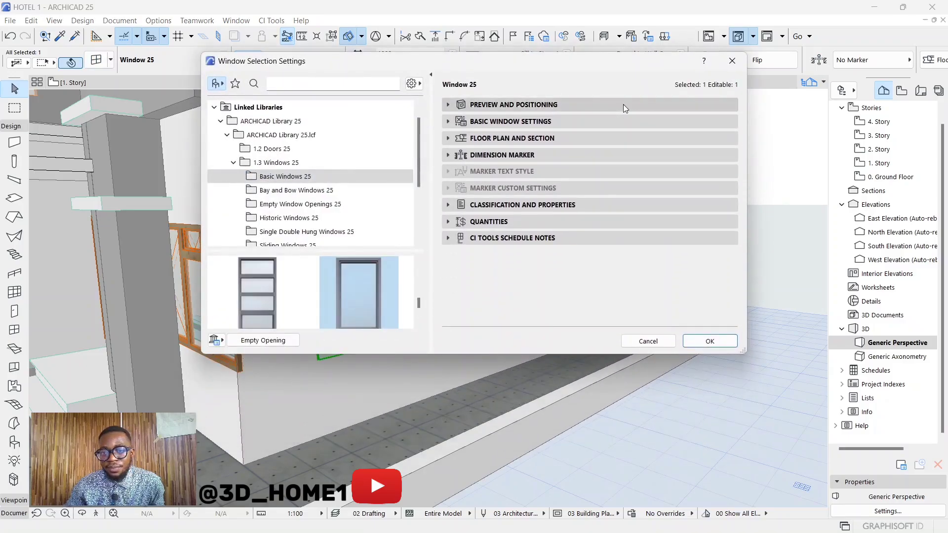
pyautogui.click(627, 120)
pyautogui.click(738, 140)
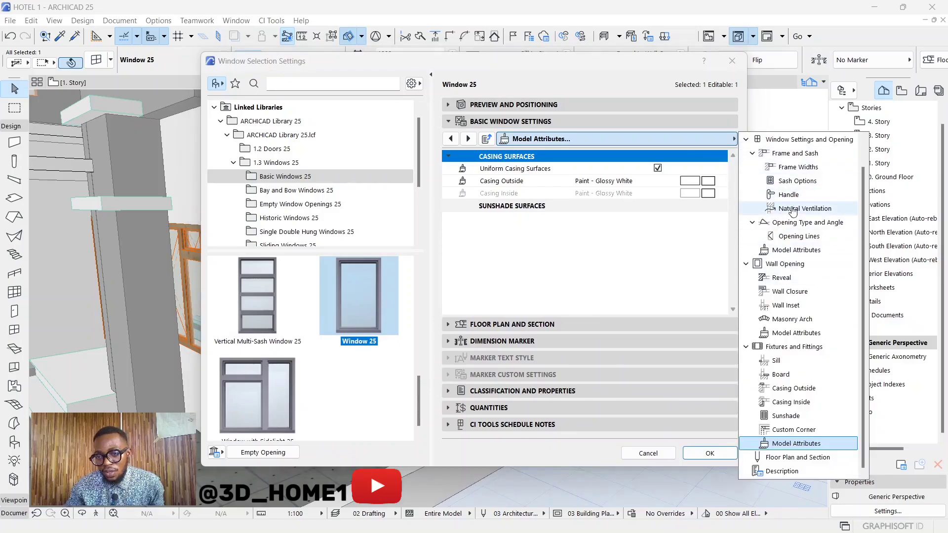
pyautogui.click(796, 249)
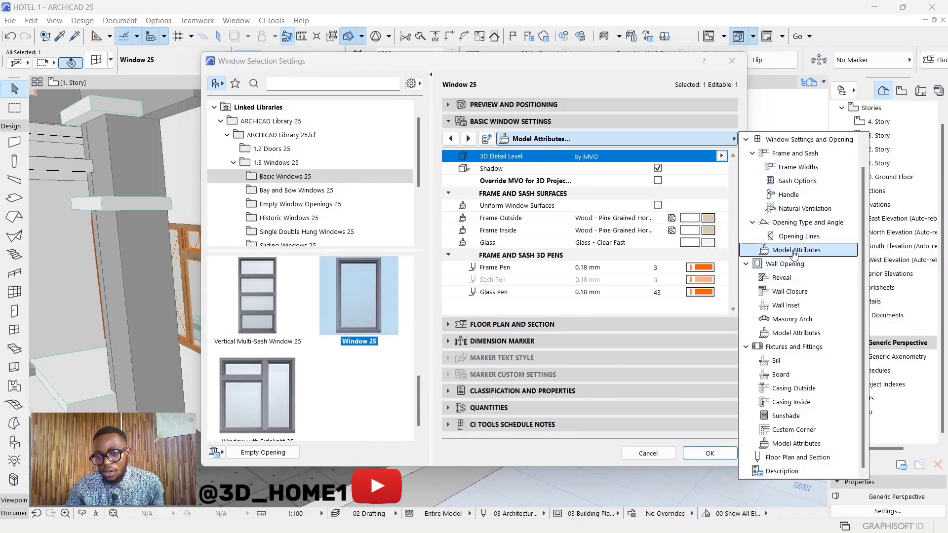
pyautogui.click(700, 242)
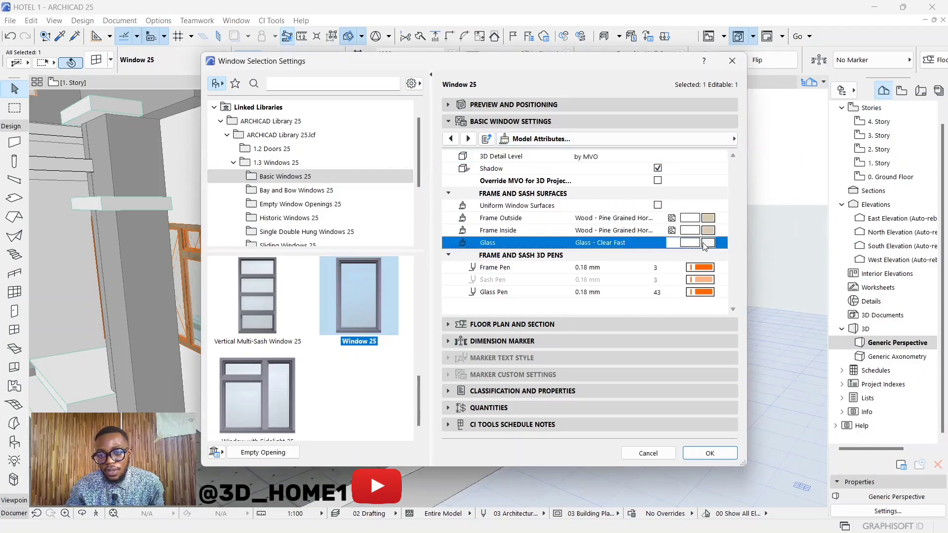
pyautogui.click(217, 442)
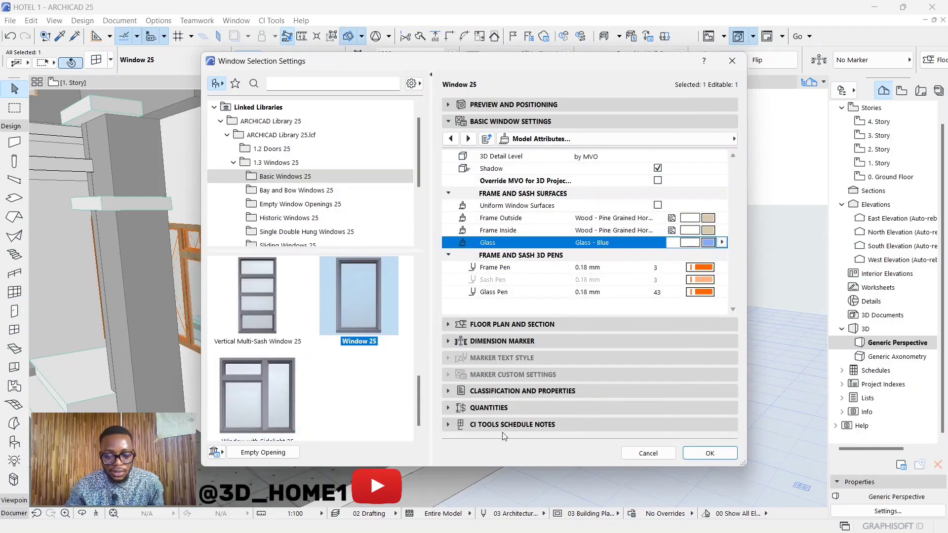
pyautogui.click(690, 456)
pyautogui.click(665, 250)
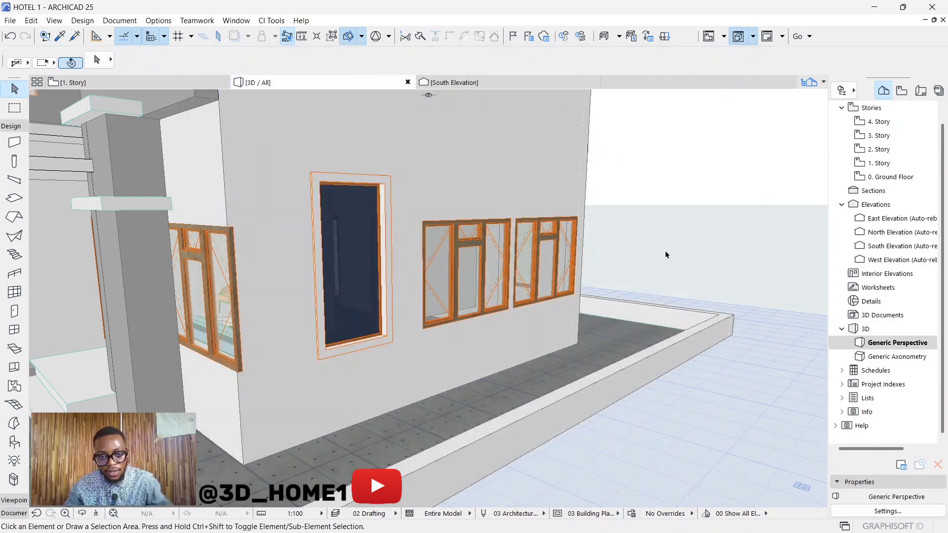
# - Pick up the parameters of the side wall's tall blue Window 25 and inject them into the triple window beside it
pyautogui.keyDown('shift'); pyautogui.moveTo(665, 250); pyautogui.dragTo(437, 281, button='middle'); pyautogui.keyUp('shift')
pyautogui.scroll(2, 454, 283)
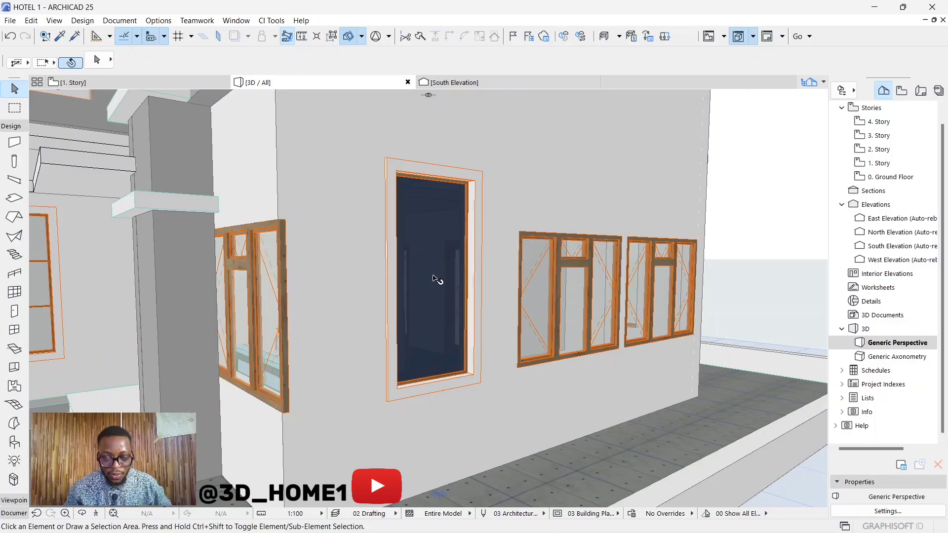
pyautogui.moveTo(437, 279)
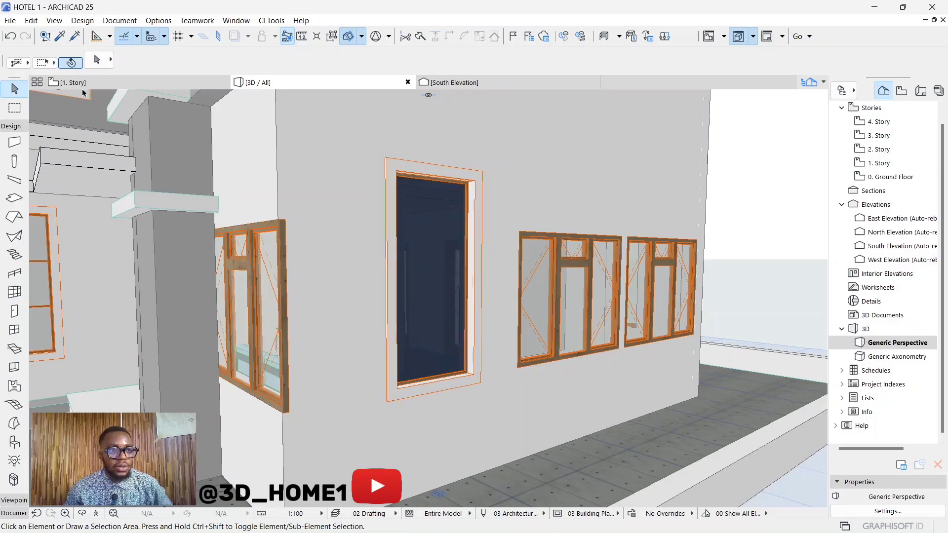
pyautogui.click(59, 37)
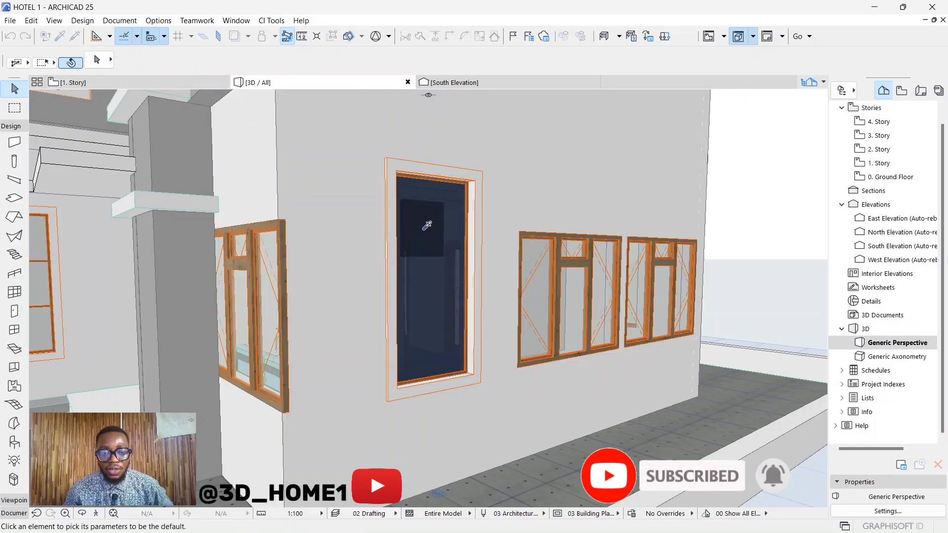
pyautogui.click(428, 221)
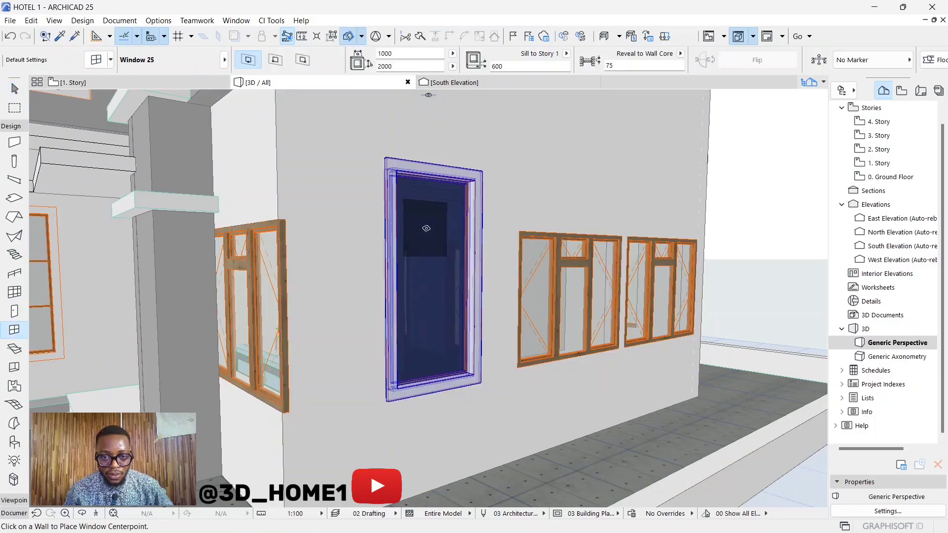
pyautogui.click(76, 38)
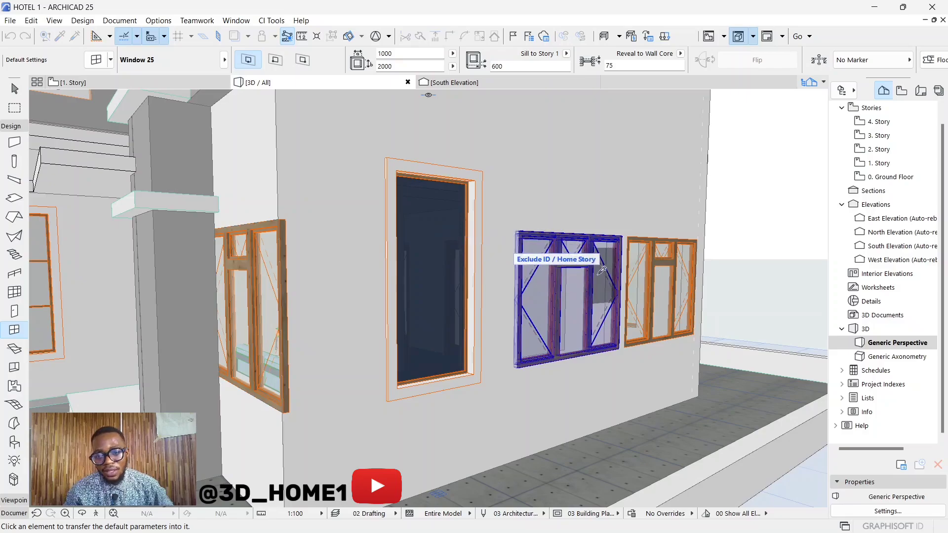
pyautogui.click(601, 270)
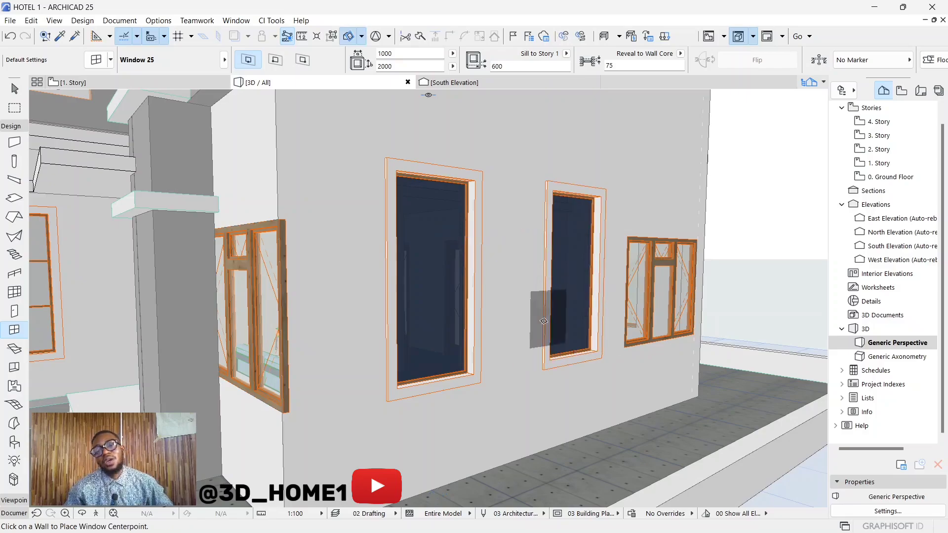
pyautogui.scroll(-2, 543, 321)
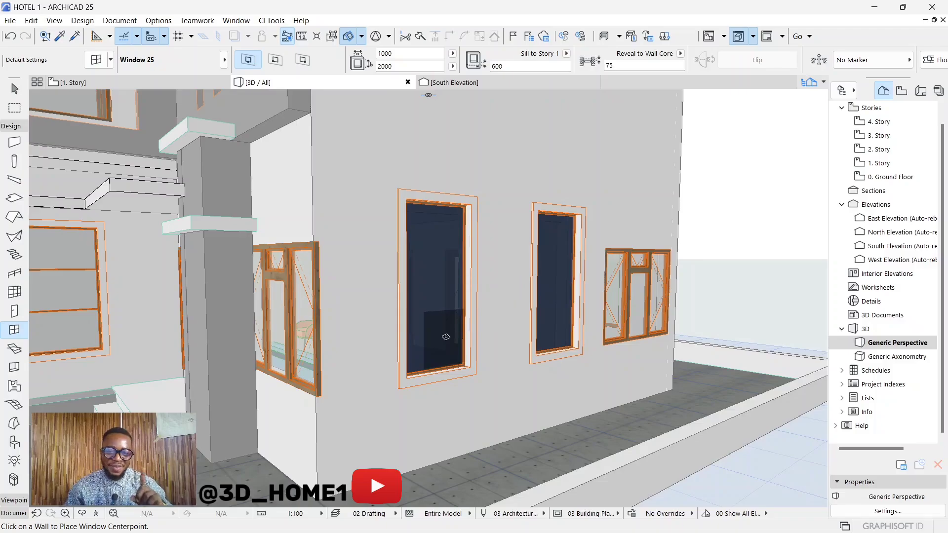
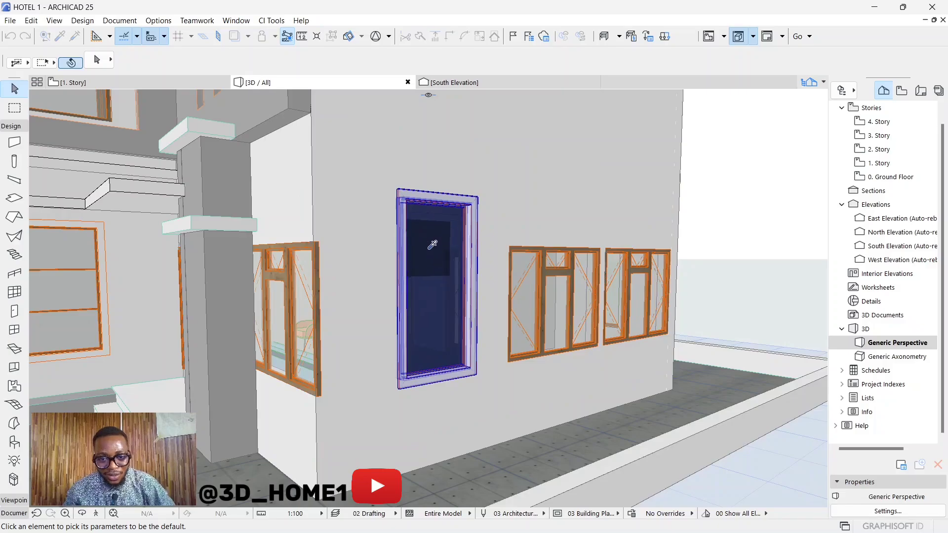
# - Try the parameter transfer from the tall blue window to the middle triple window once more, and undo it
pyautogui.keyDown('alt'); pyautogui.click(433, 248); pyautogui.keyUp('alt')
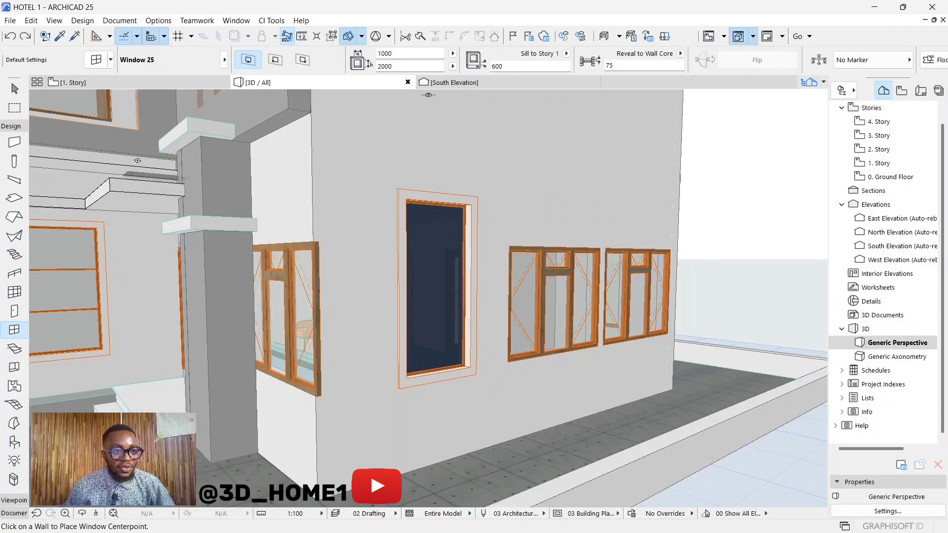
pyautogui.click(75, 37)
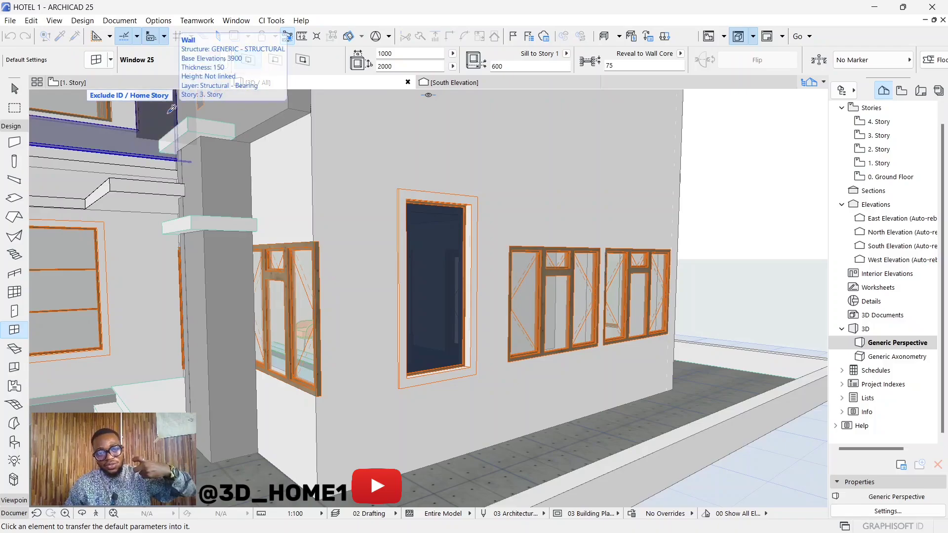
pyautogui.click(546, 276)
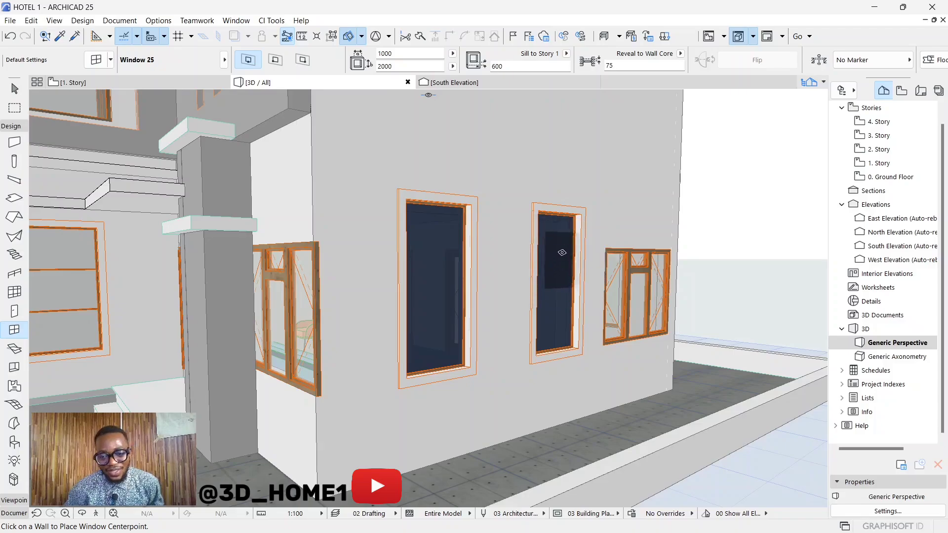
pyautogui.hotkey('ctrl', 'z')
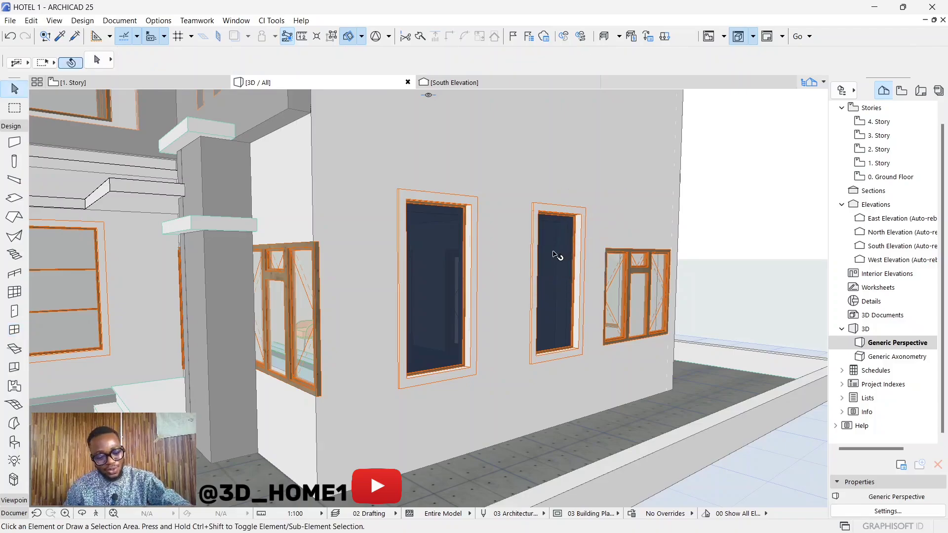
pyautogui.press('Escape')
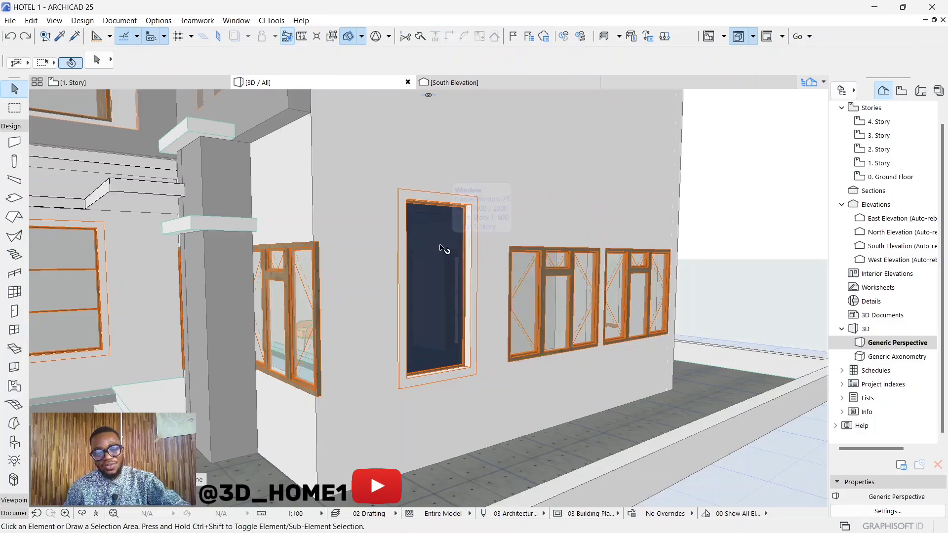
pyautogui.click(61, 37)
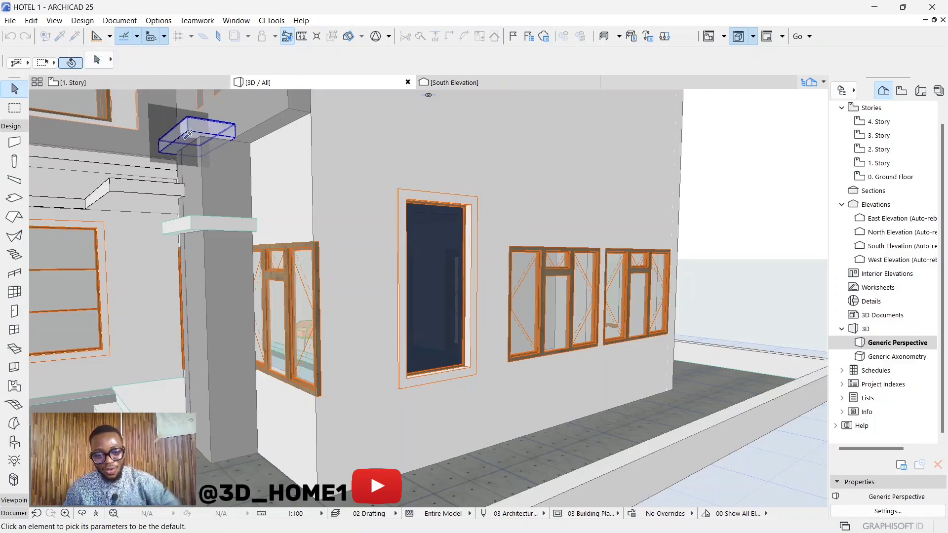
pyautogui.click(434, 251)
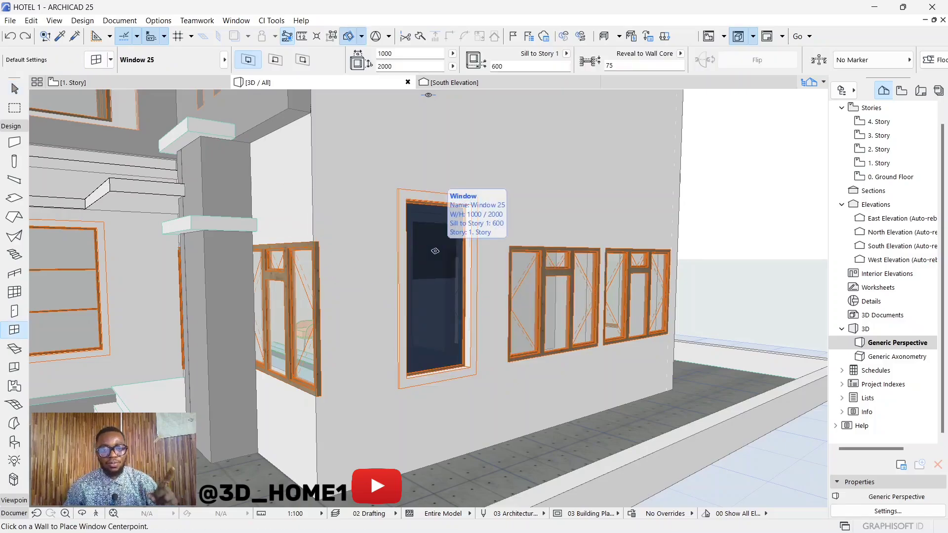
pyautogui.press('Escape')
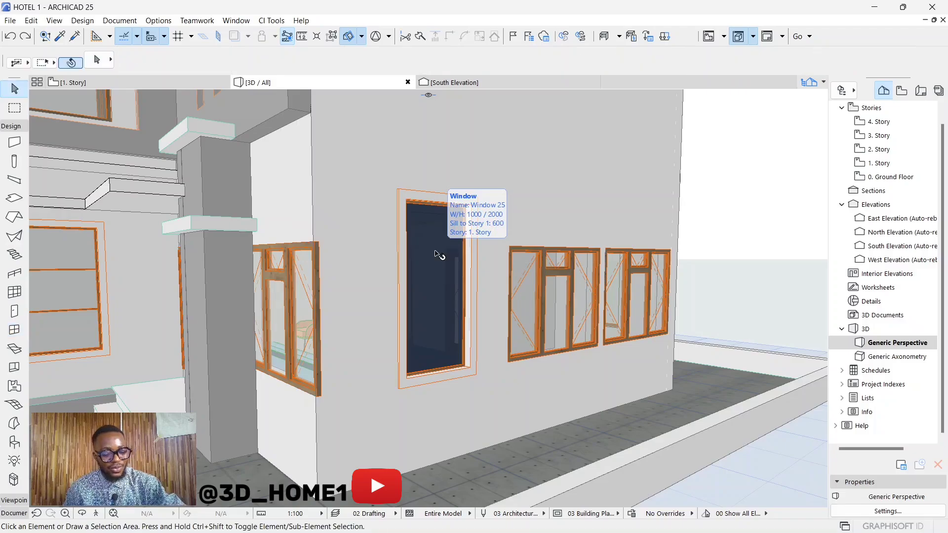
# - Transfer the tall blue window's settings to the side wall's middle triple window, undo the transfer and clear the selection
pyautogui.click(60, 36)
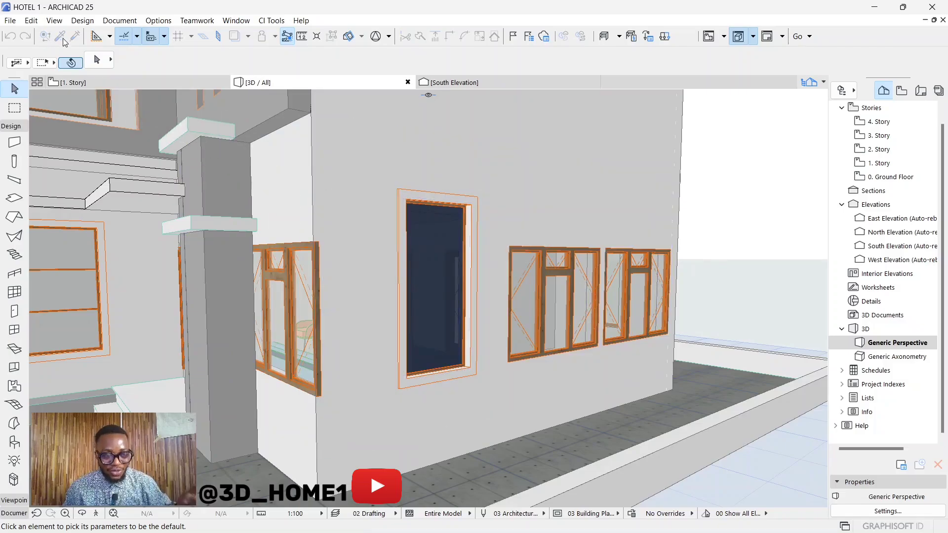
pyautogui.click(433, 249)
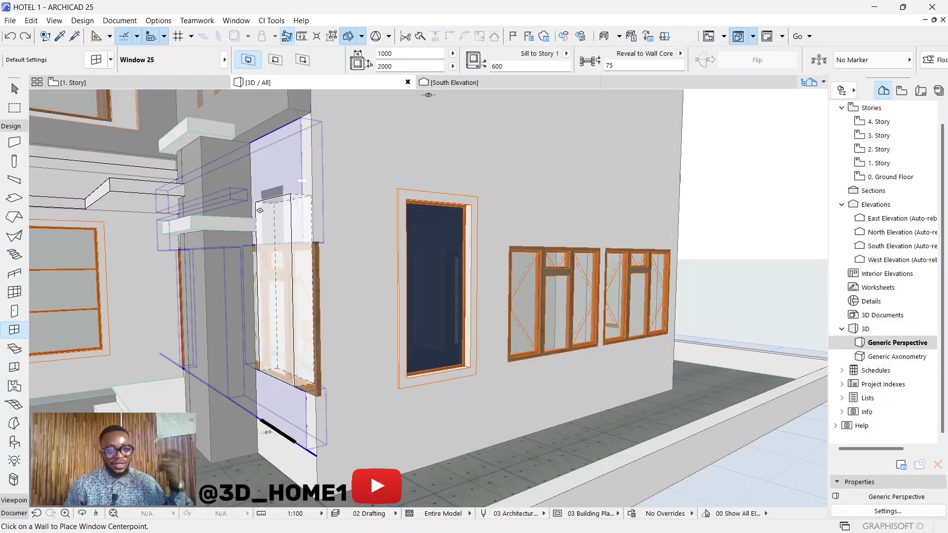
pyautogui.click(278, 218)
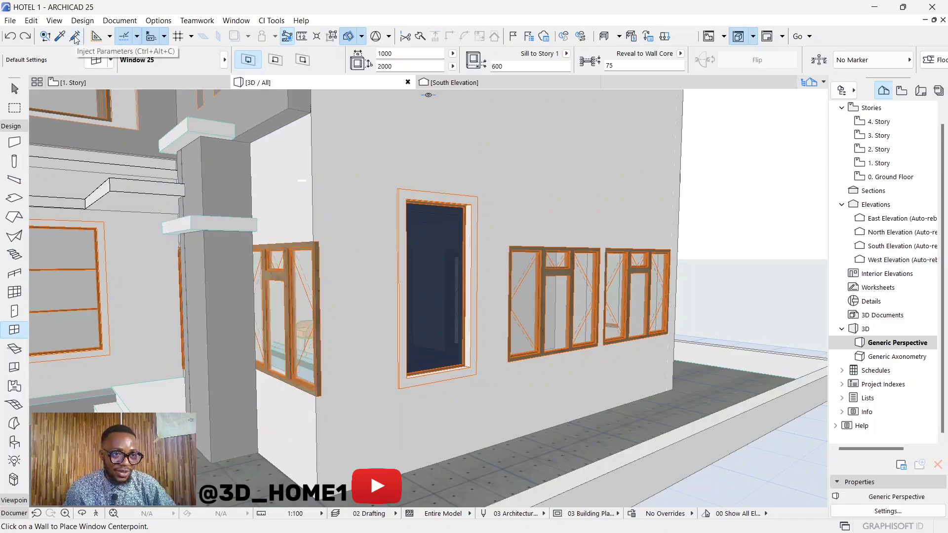
pyautogui.click(75, 38)
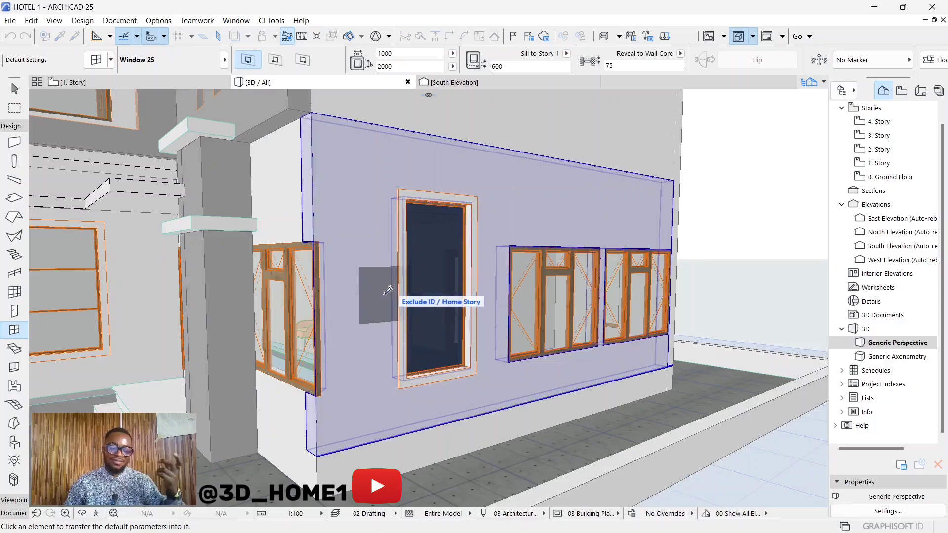
pyautogui.click(568, 293)
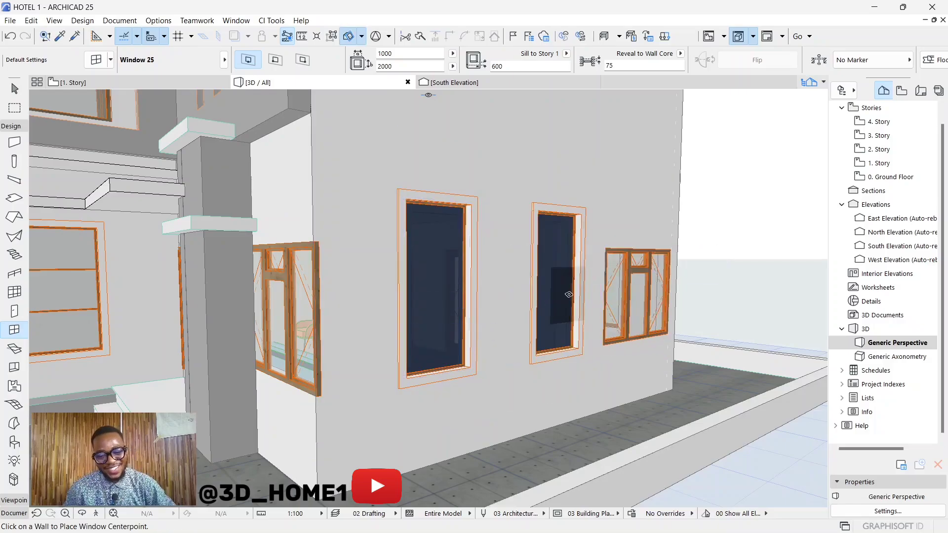
pyautogui.press('Escape')
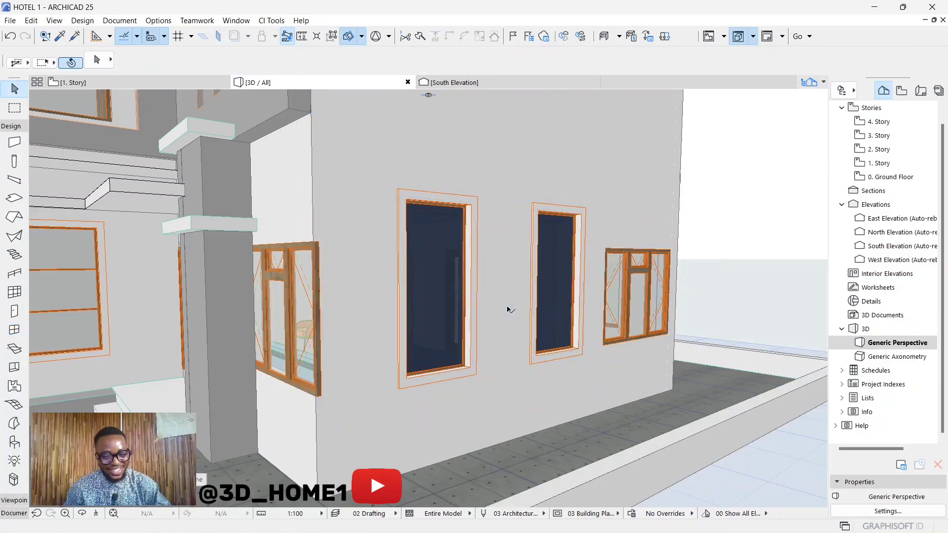
pyautogui.hotkey('ctrl', 'z')
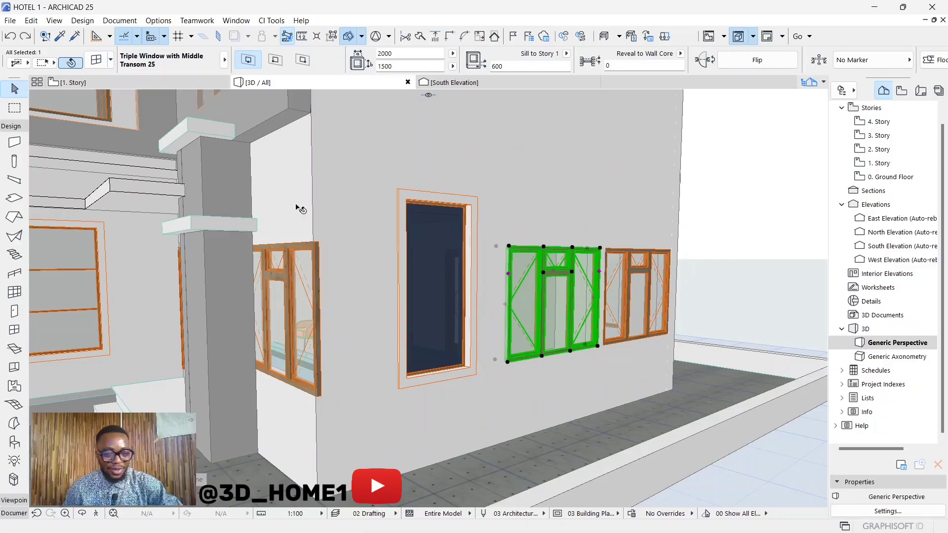
pyautogui.press('Escape')
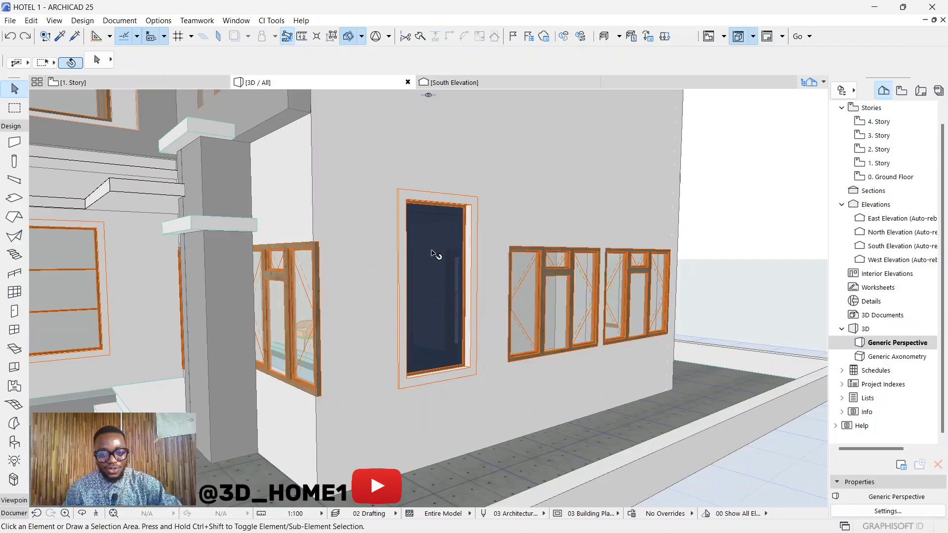
# - Convert the side wall's middle triple window into the 1000 x 2000 Window 25 by injecting the tall blue window's parameters
pyautogui.click(59, 39)
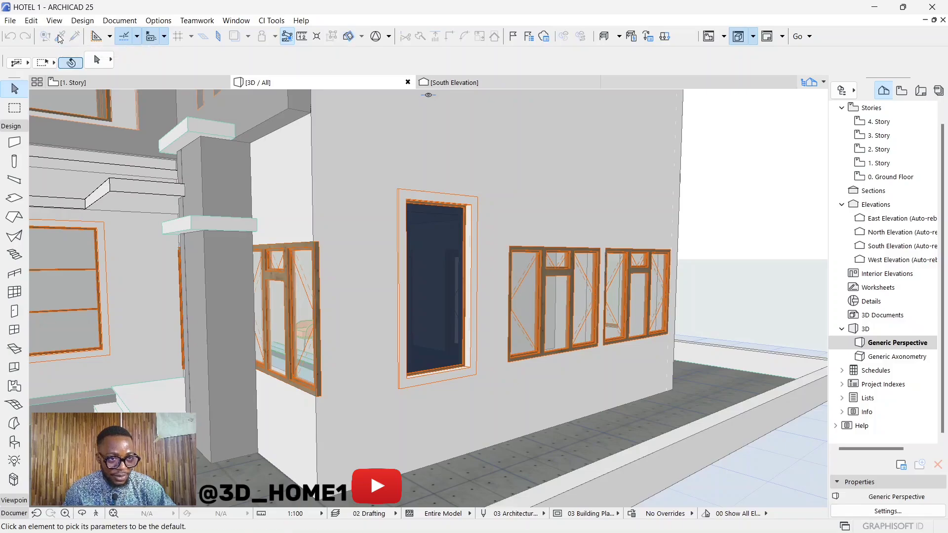
pyautogui.click(428, 251)
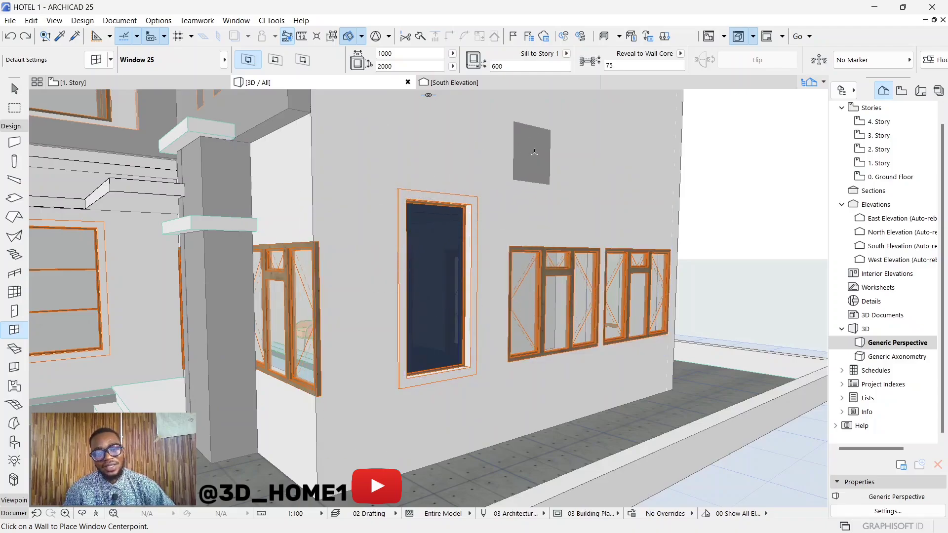
pyautogui.keyDown('shift'); pyautogui.moveTo(539, 284); pyautogui.dragTo(432, 349, button='middle'); pyautogui.keyUp('shift')
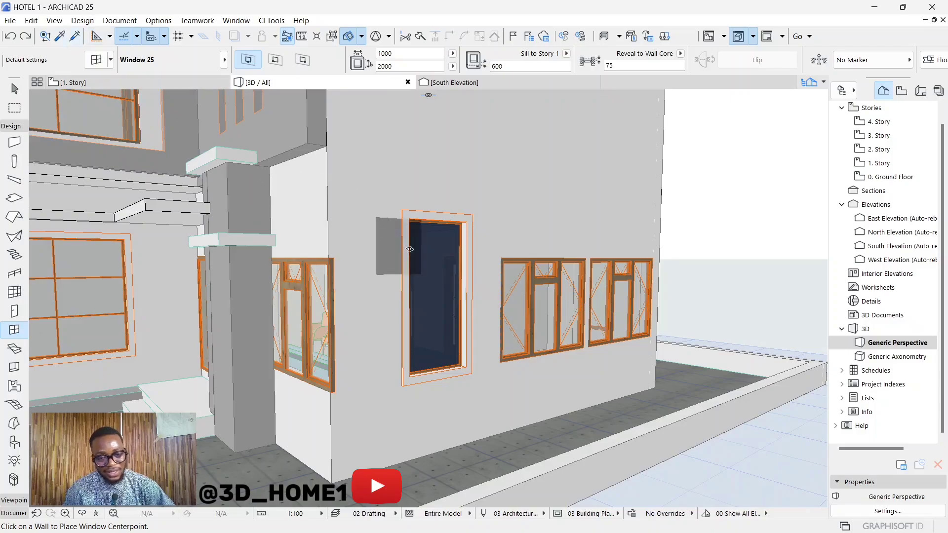
pyautogui.click(75, 38)
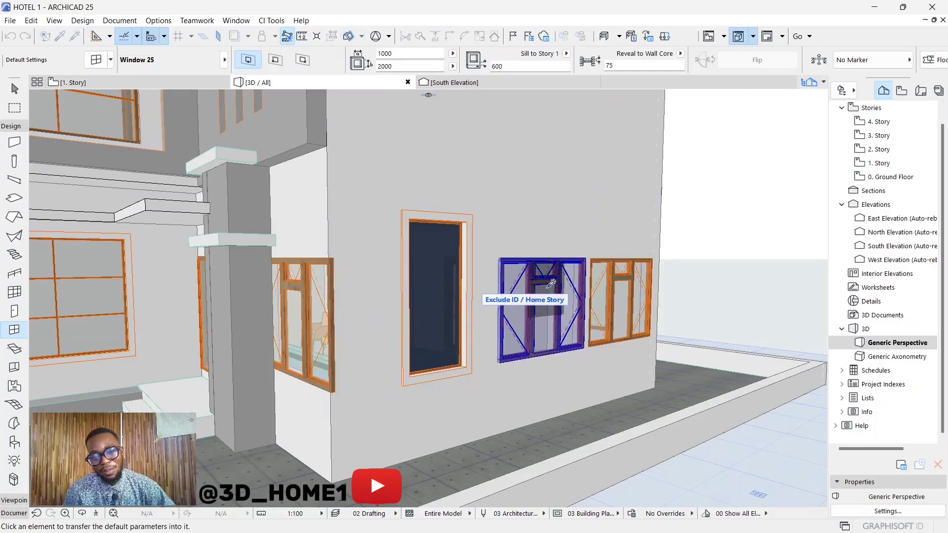
pyautogui.click(551, 285)
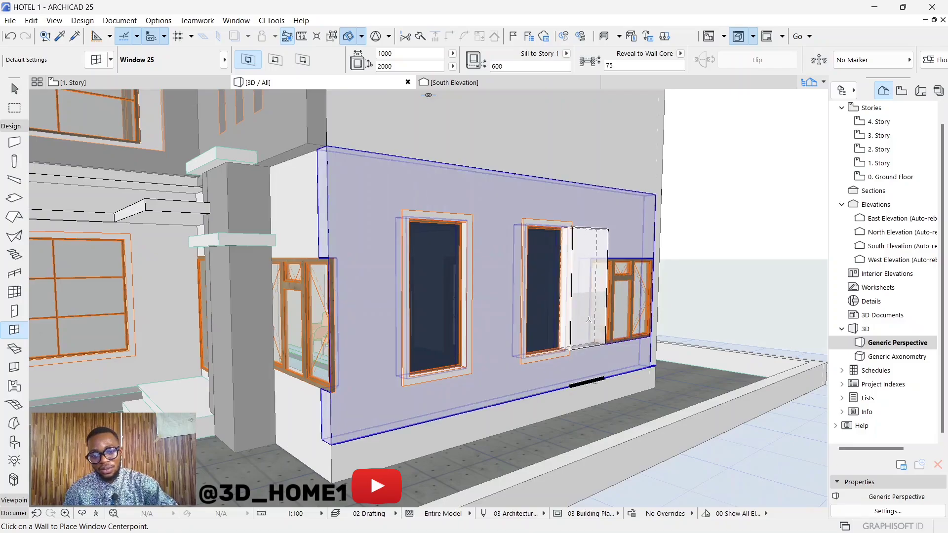
pyautogui.press('Escape')
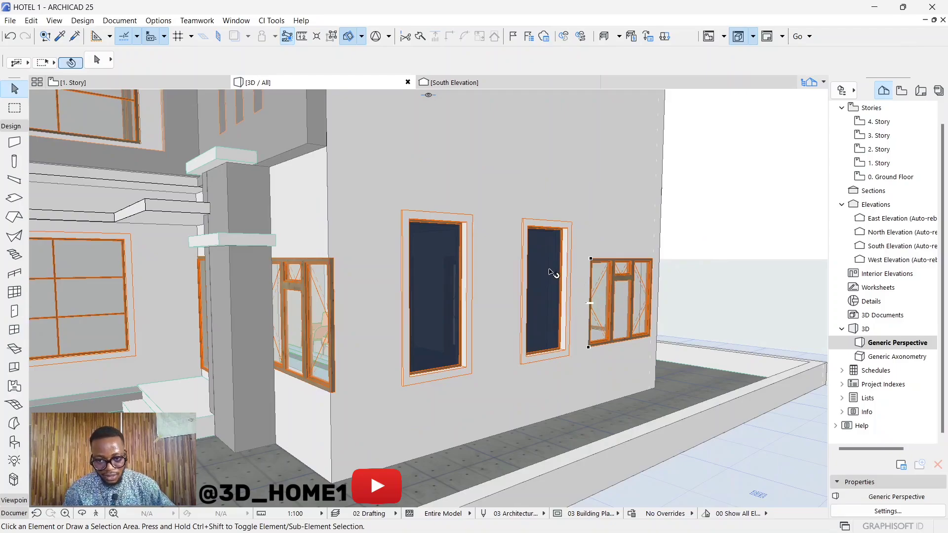
# - Pick up the parameters of the middle blue window and inject them into the triple window near the wall's far end
pyautogui.click(59, 38)
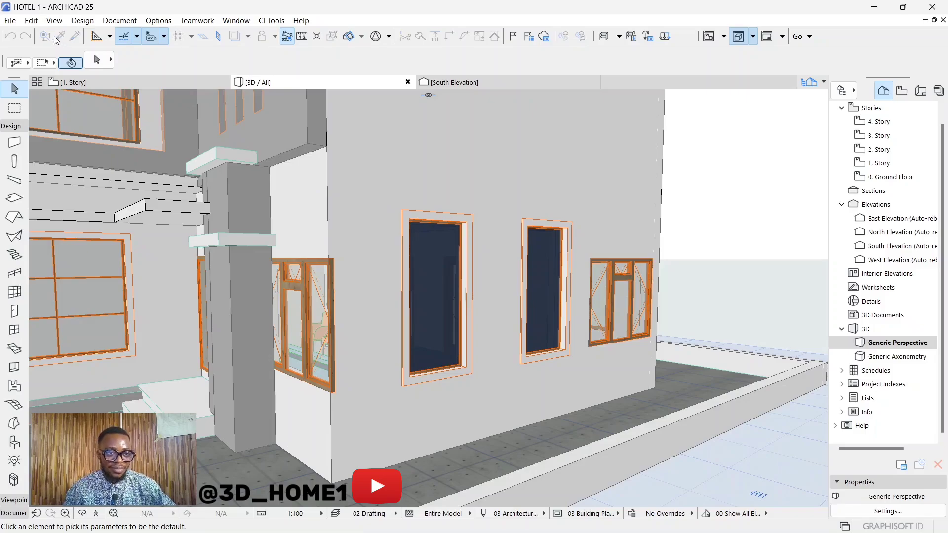
pyautogui.click(551, 269)
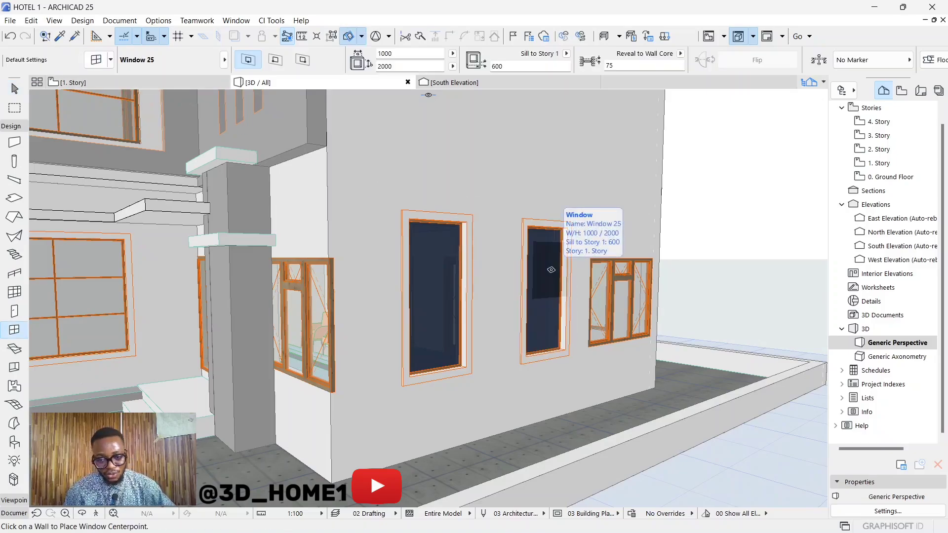
pyautogui.click(74, 37)
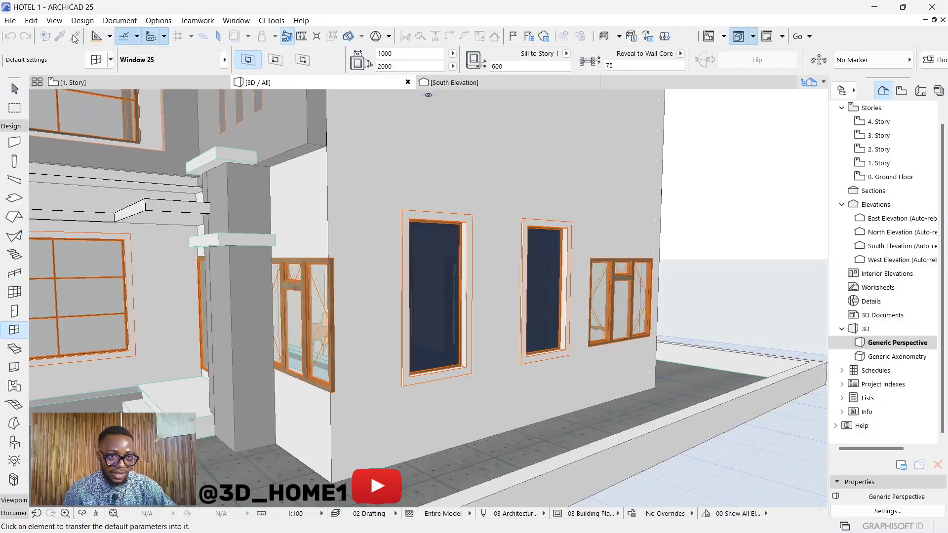
pyautogui.click(624, 291)
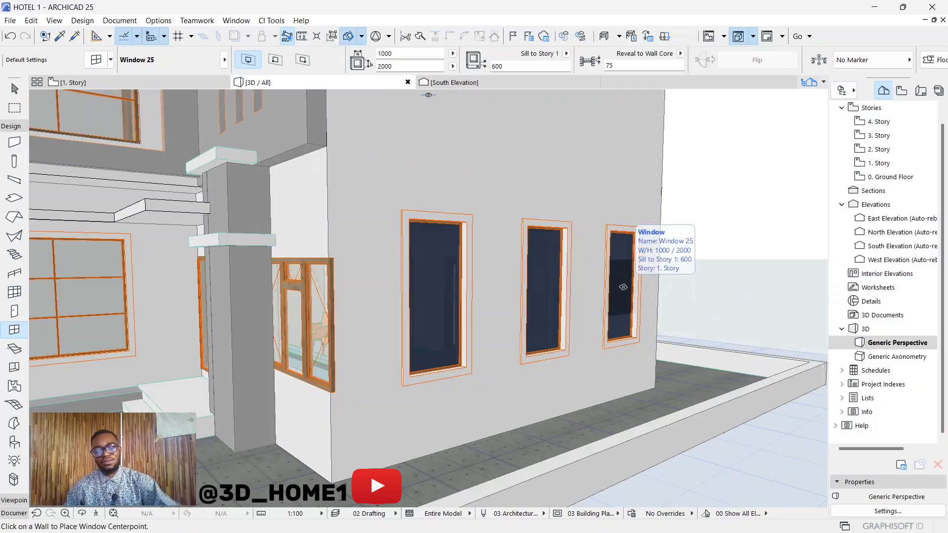
pyautogui.click(623, 287)
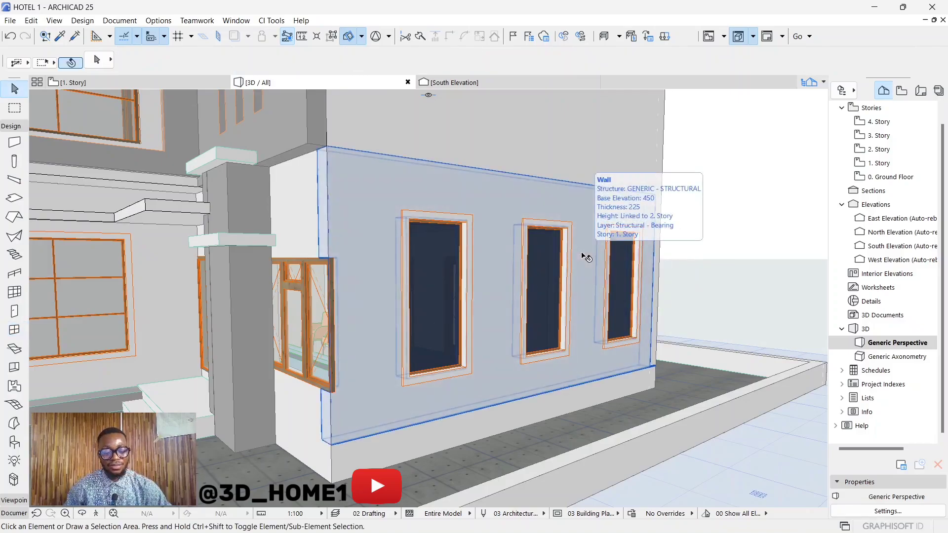
# - Pick up the parameters of the triple window beside the entrance column and inject them into the side wall's blue window nearest the corner
pyautogui.keyDown('shift'); pyautogui.moveTo(514, 256); pyautogui.dragTo(365, 271, button='middle'); pyautogui.keyUp('shift')
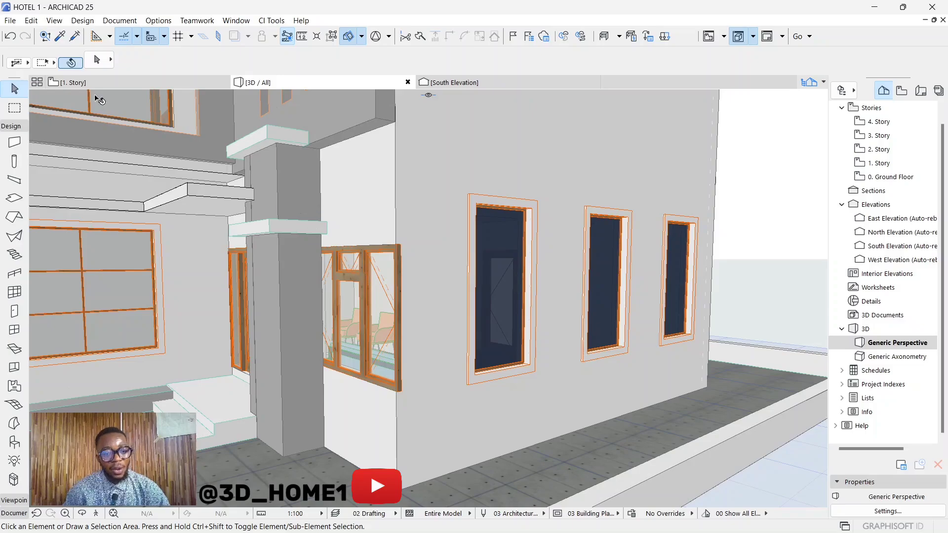
pyautogui.click(59, 37)
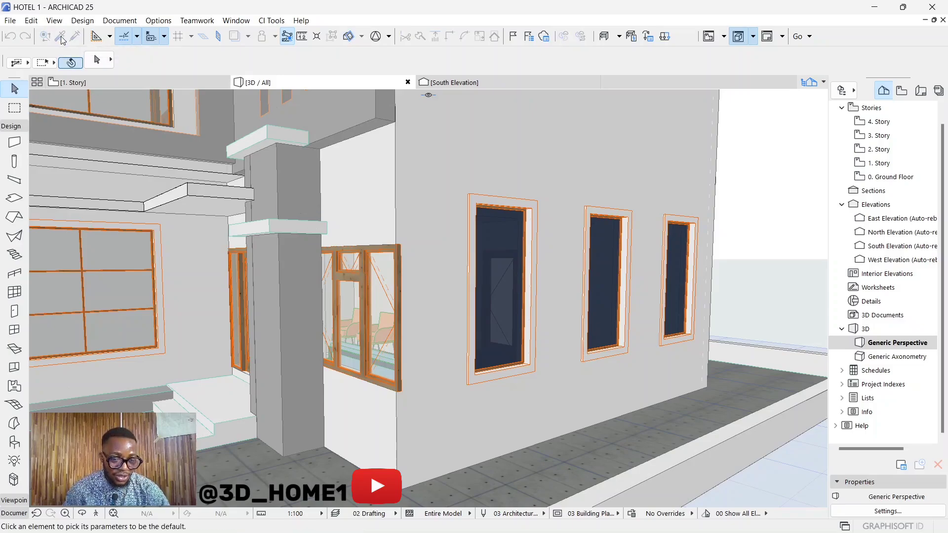
pyautogui.click(354, 277)
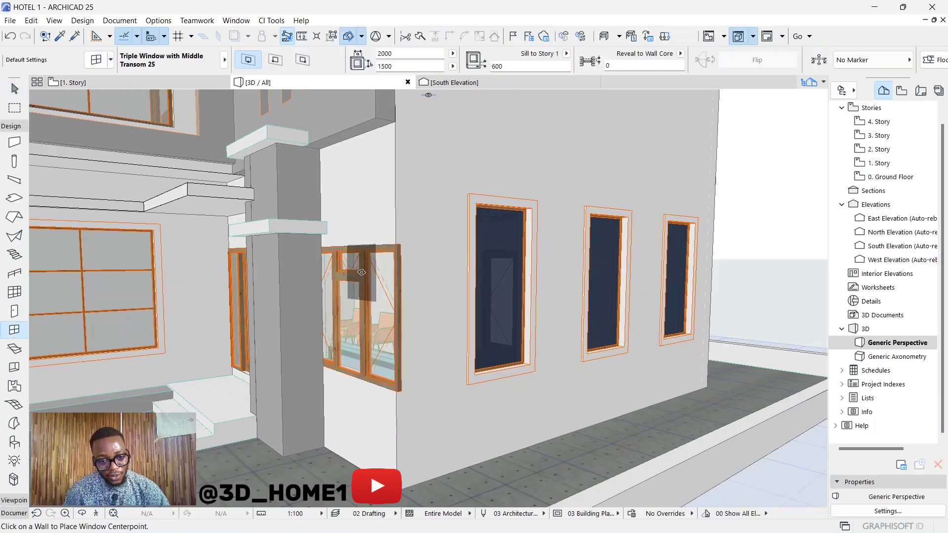
pyautogui.moveTo(360, 271)
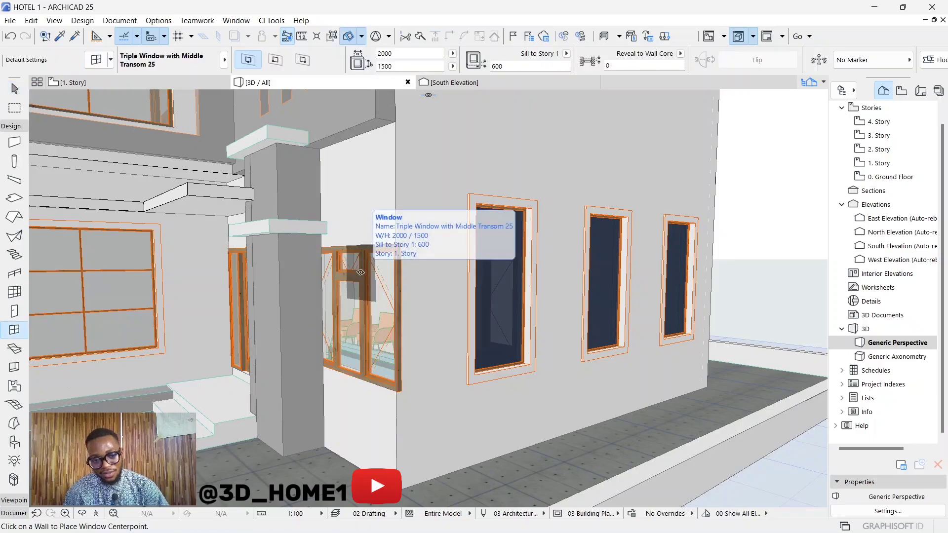
pyautogui.click(75, 36)
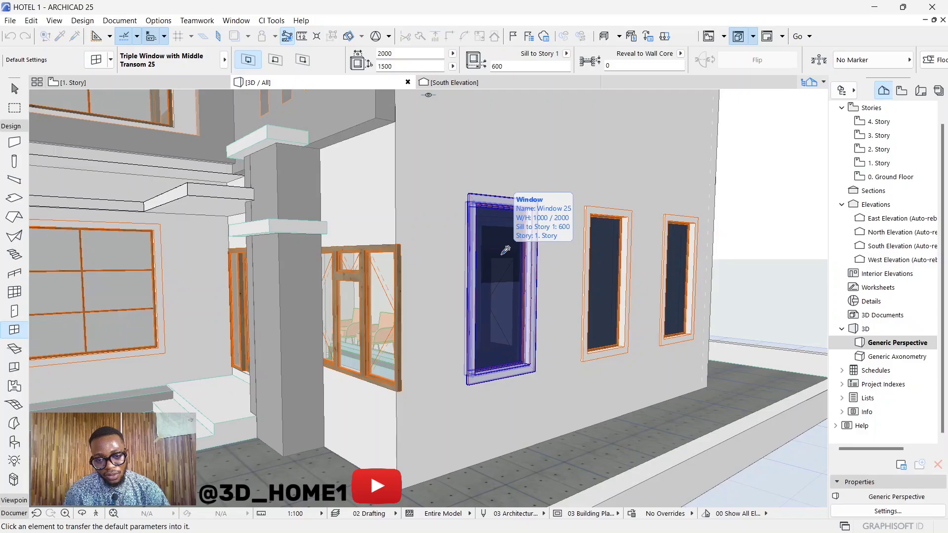
pyautogui.click(505, 250)
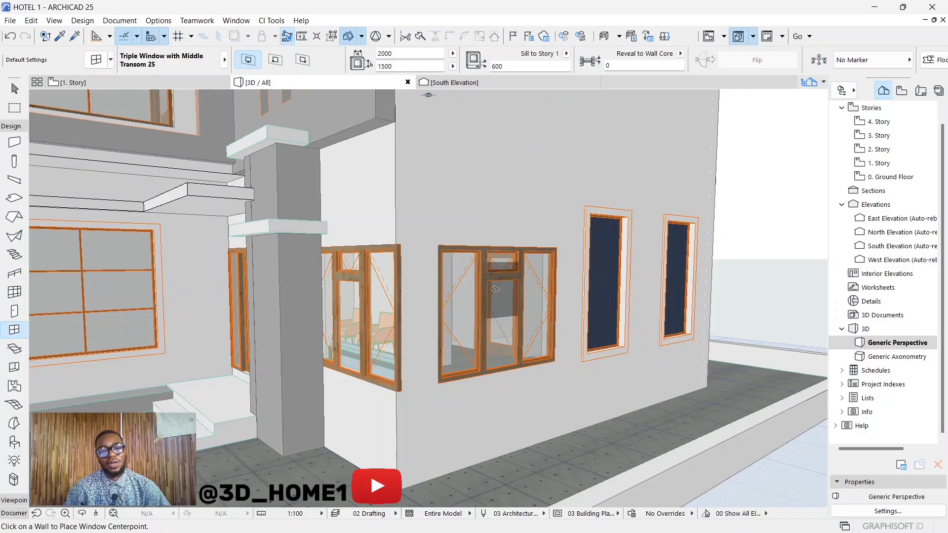
pyautogui.press('Escape')
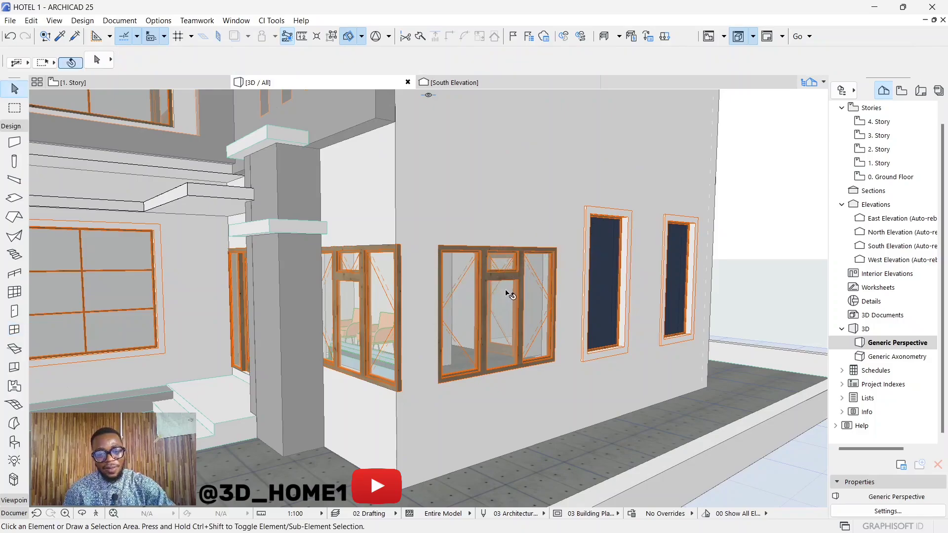
pyautogui.click(60, 38)
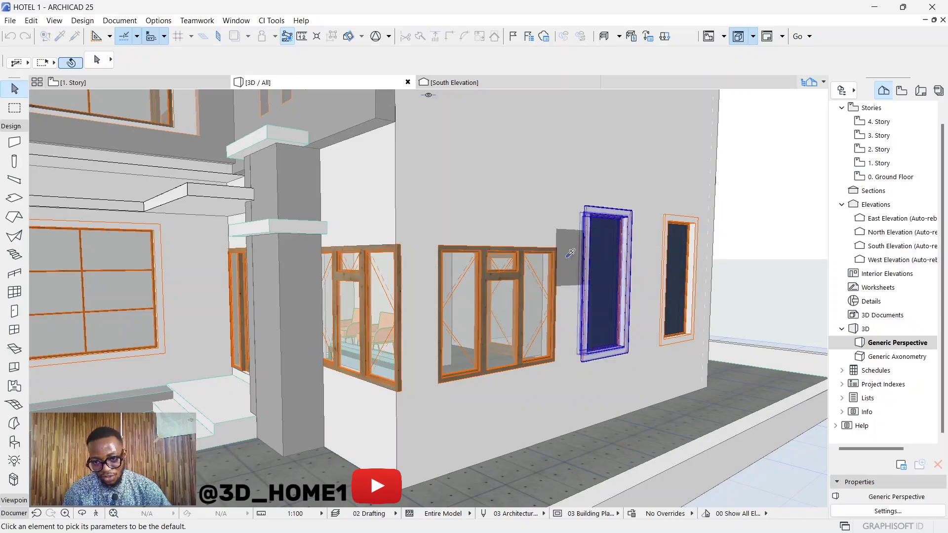
pyautogui.press('Escape')
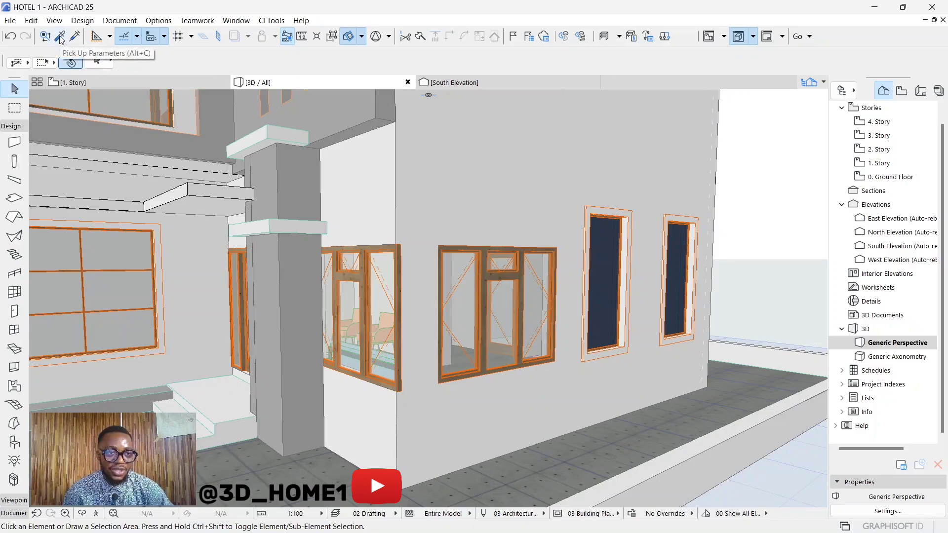
pyautogui.click(61, 39)
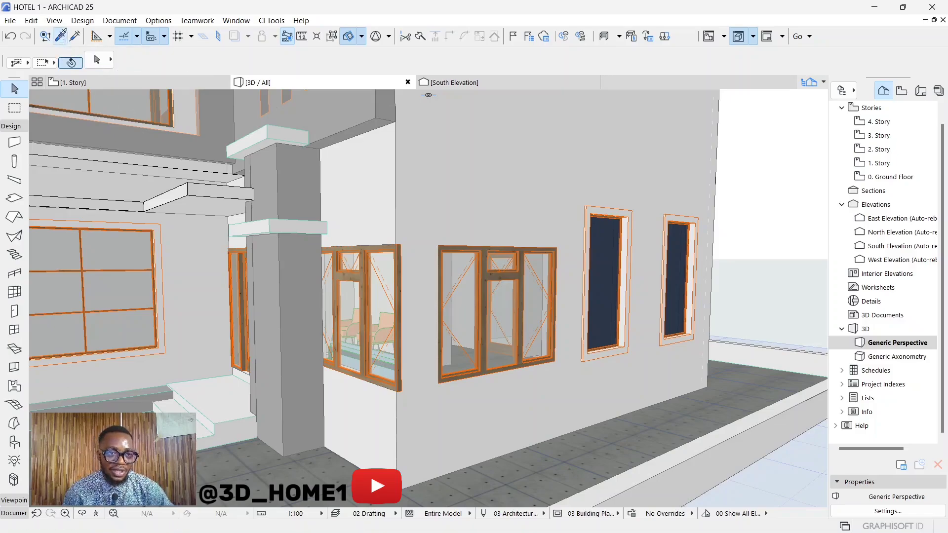
pyautogui.click(267, 268)
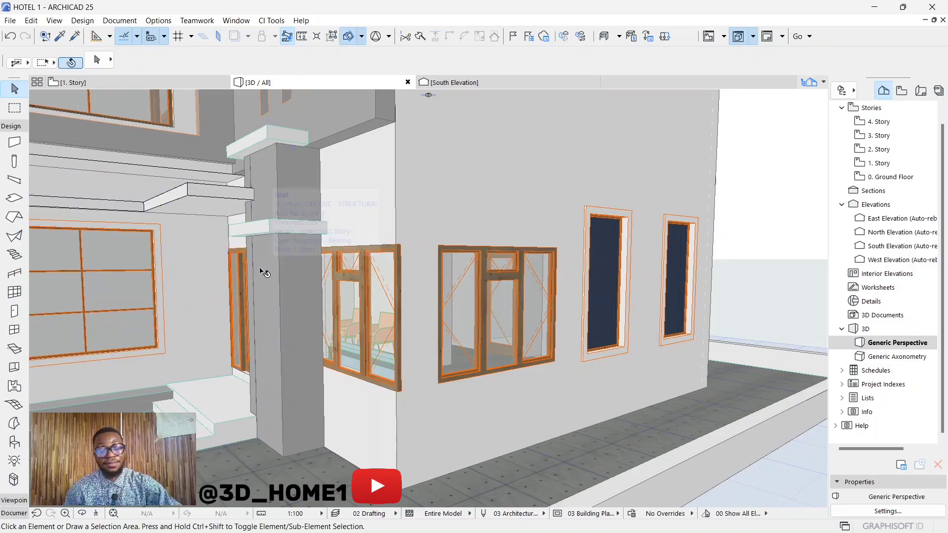
# - Transfer the 2000 x 1500 Triple Window with Middle Transom 25 parameters from the side wall's first window to its middle blue window
pyautogui.click(59, 39)
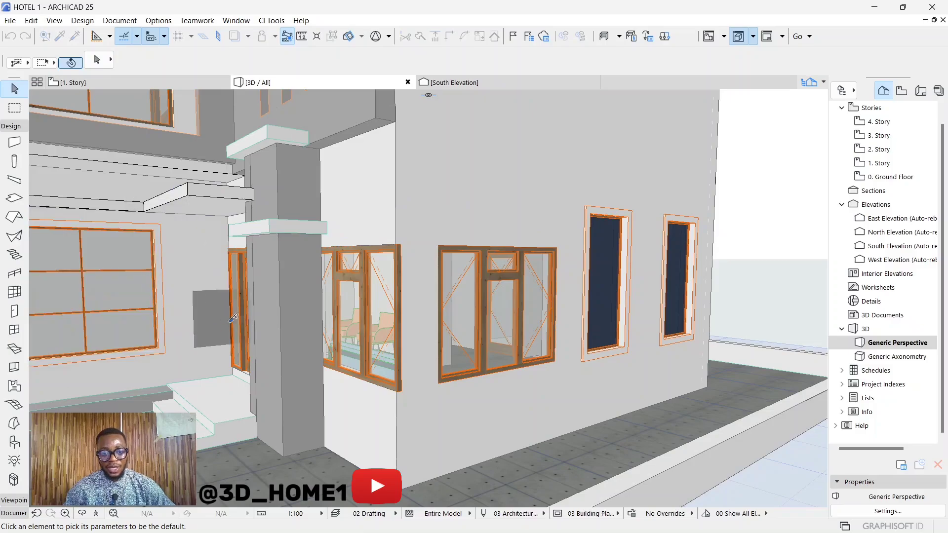
pyautogui.click(470, 277)
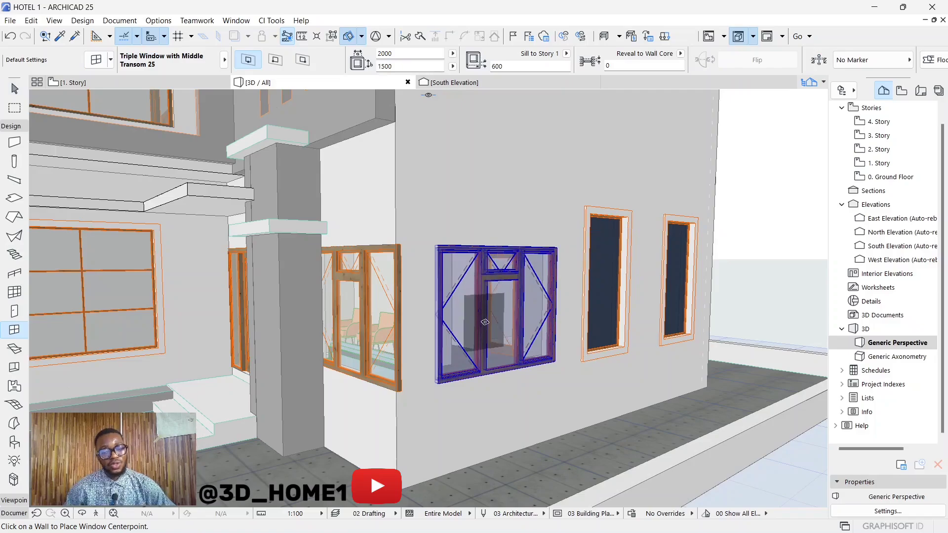
pyautogui.click(483, 324)
pyautogui.click(76, 38)
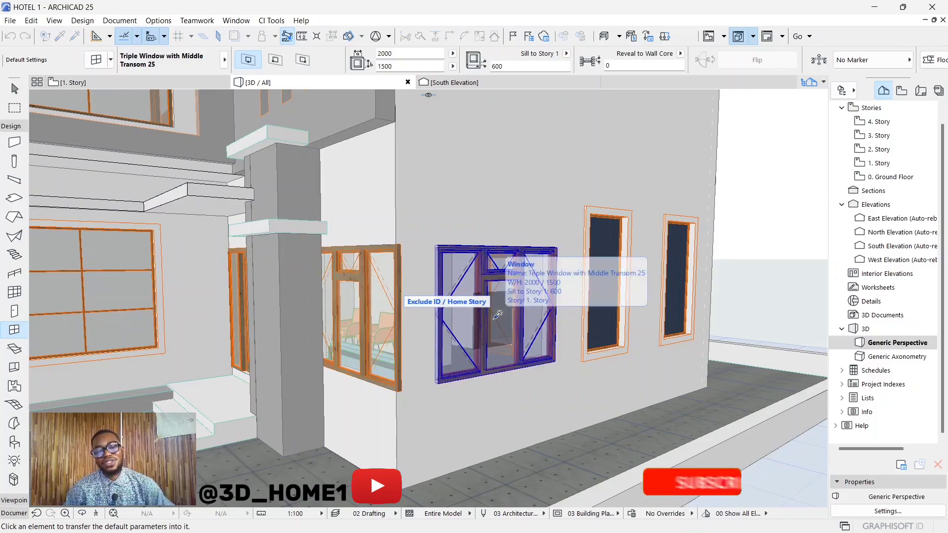
pyautogui.click(606, 252)
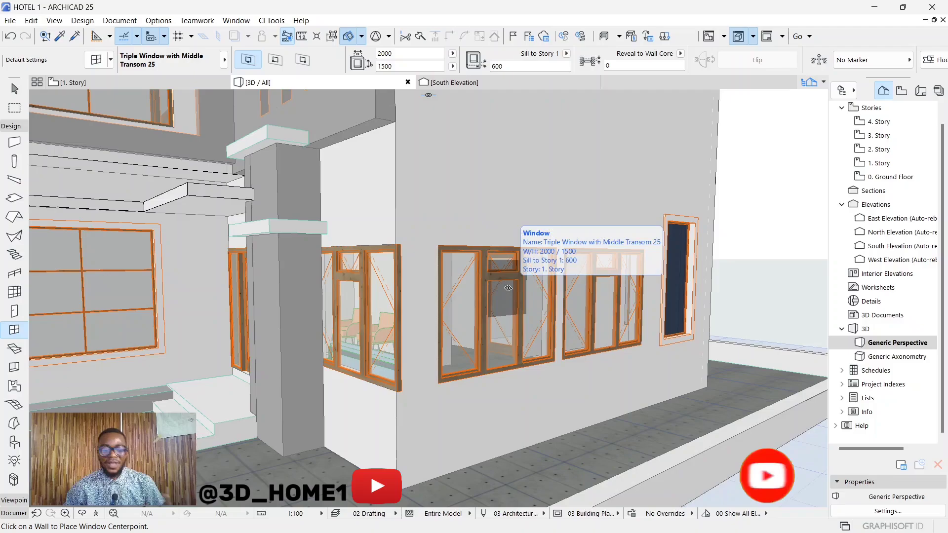
pyautogui.press('Escape')
# - Convert the side wall's middle triple window back to the 1000 x 2000 Window 25 by injecting the far-end blue window's parameters
pyautogui.scroll(2, 522, 301)
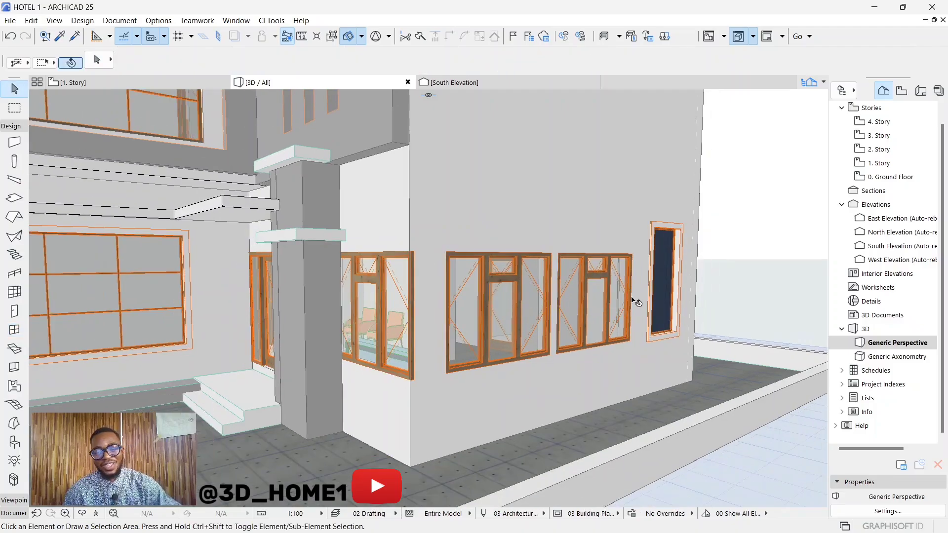
pyautogui.scroll(2, 634, 300)
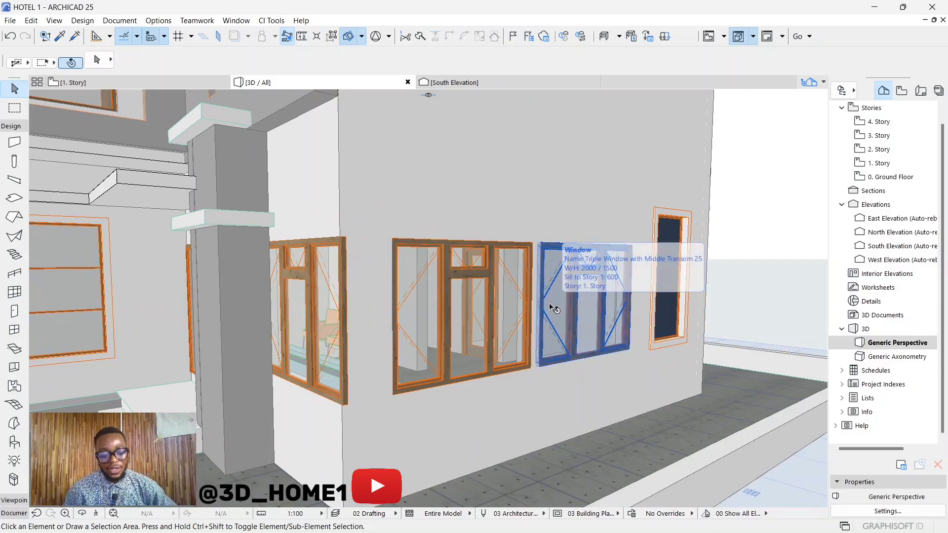
pyautogui.scroll(-1, 499, 302)
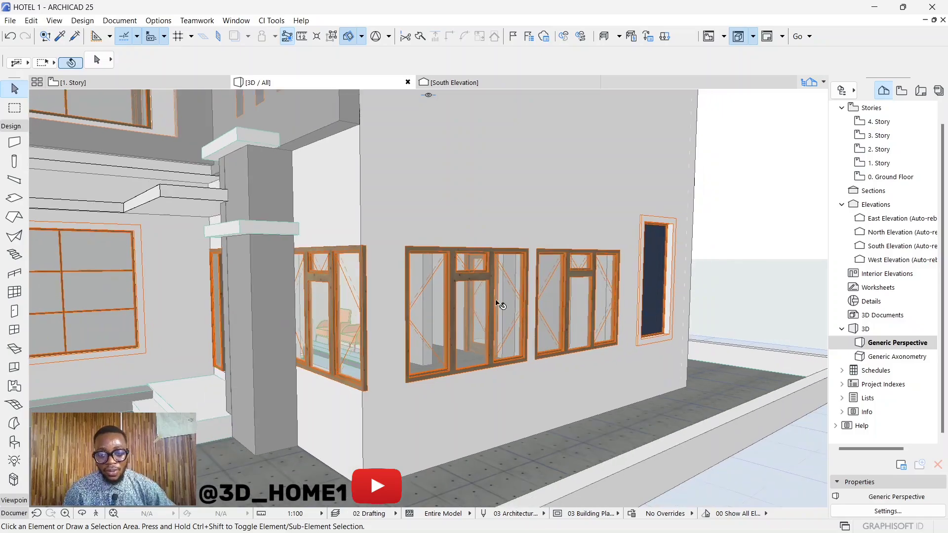
pyautogui.scroll(1, 603, 297)
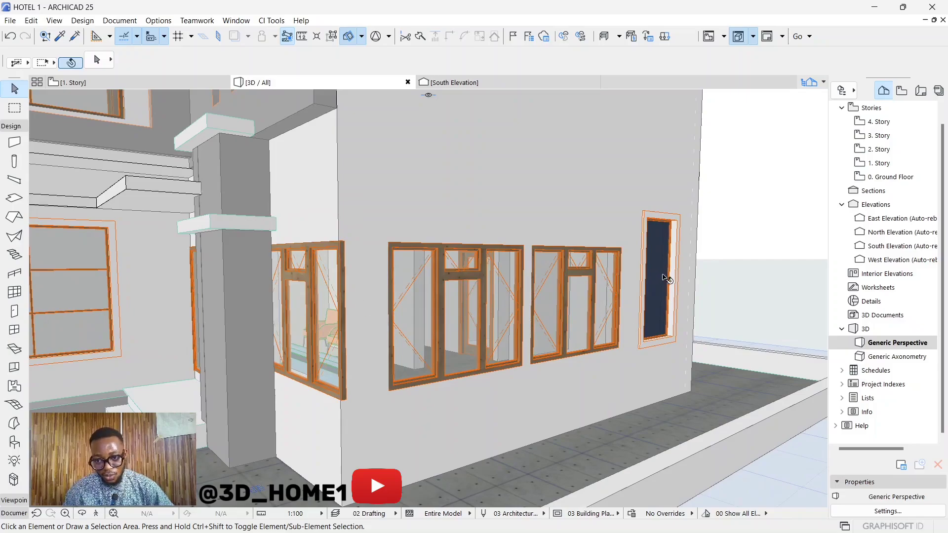
pyautogui.click(58, 38)
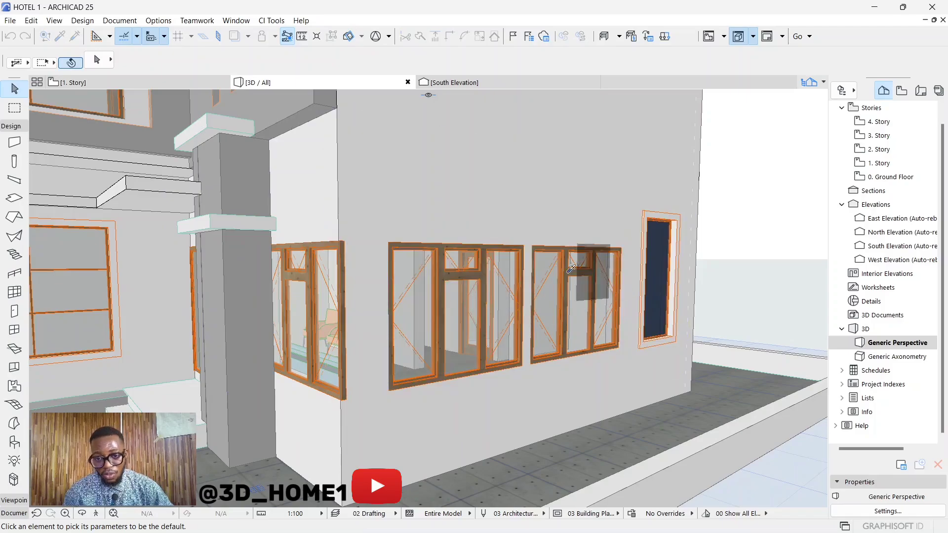
pyautogui.click(663, 251)
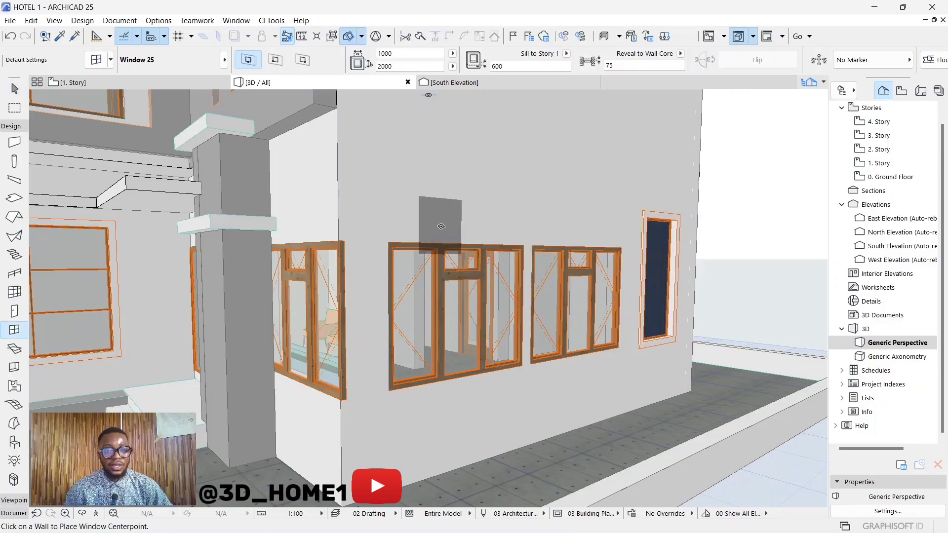
pyautogui.click(75, 39)
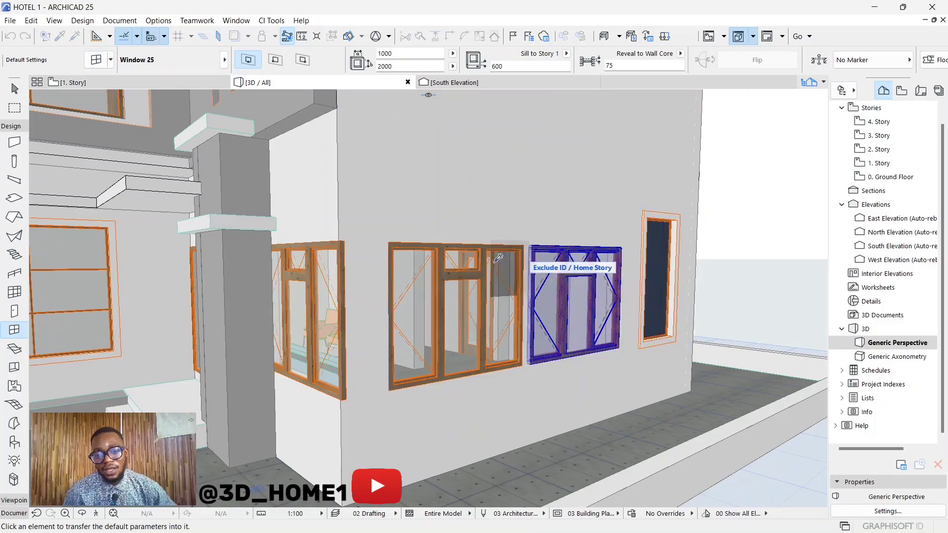
pyautogui.click(577, 284)
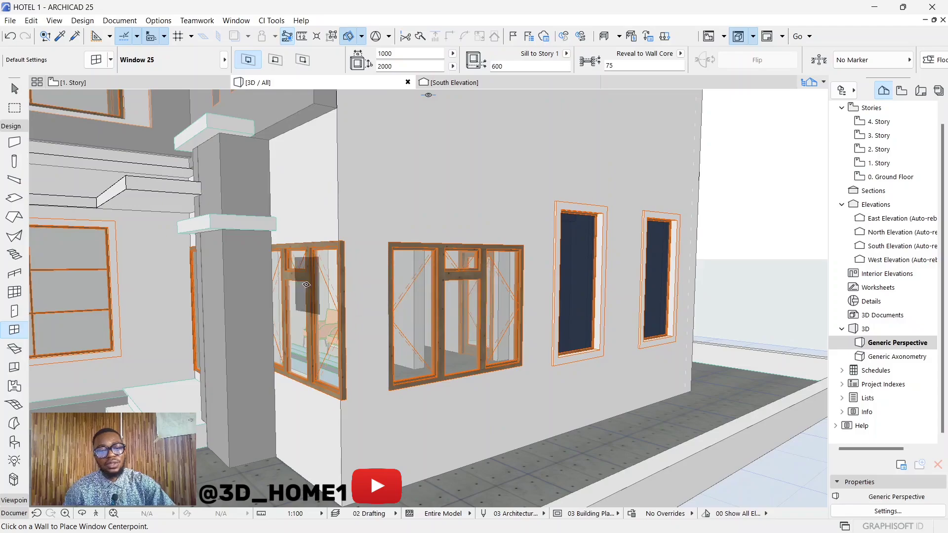
pyautogui.press('Escape')
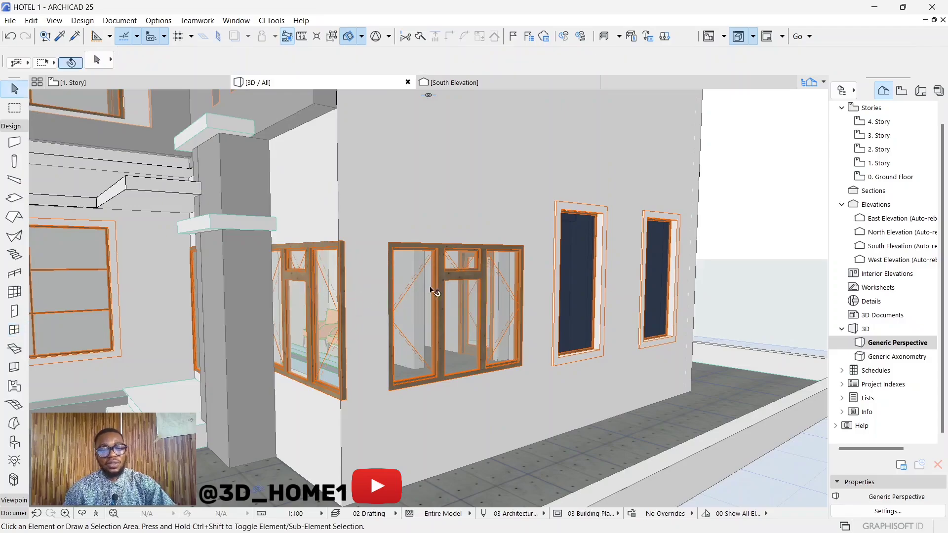
# - Pick up the middle blue window's parameters and inject them into the side wall's triple window nearest the corner
pyautogui.click(61, 37)
pyautogui.click(579, 277)
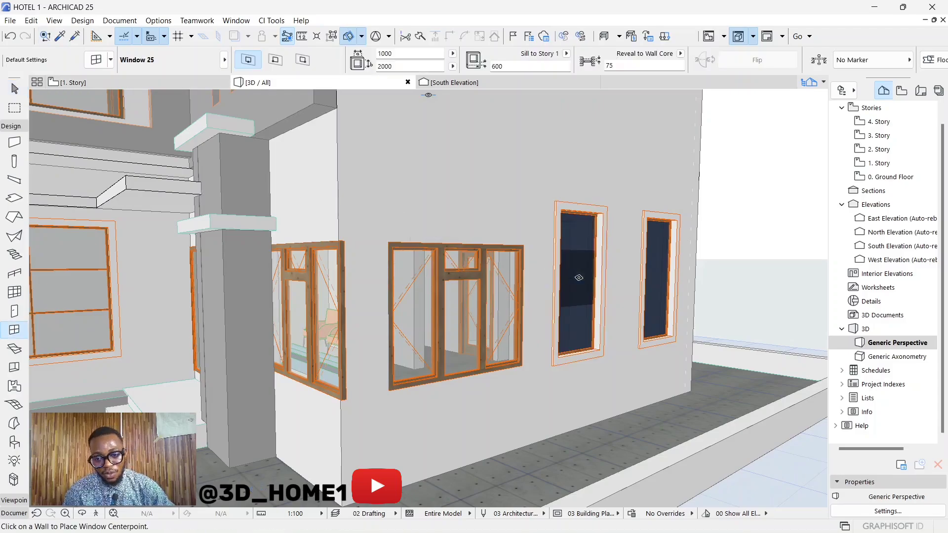
pyautogui.click(74, 37)
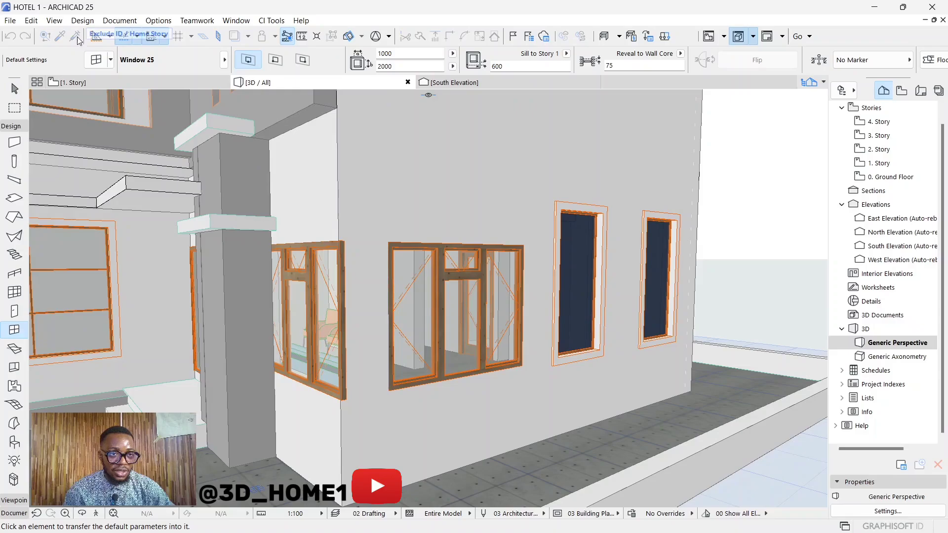
pyautogui.click(451, 278)
pyautogui.click(450, 278)
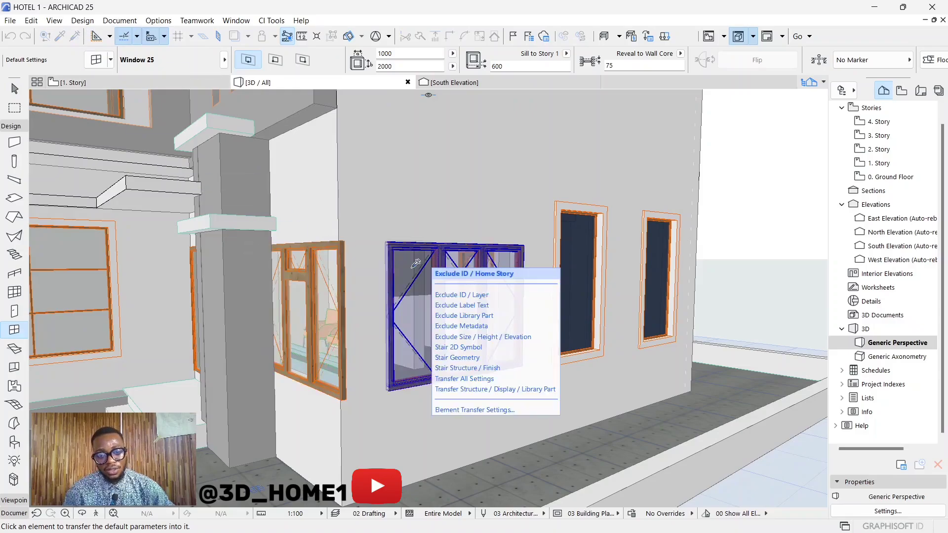
pyautogui.press('Escape')
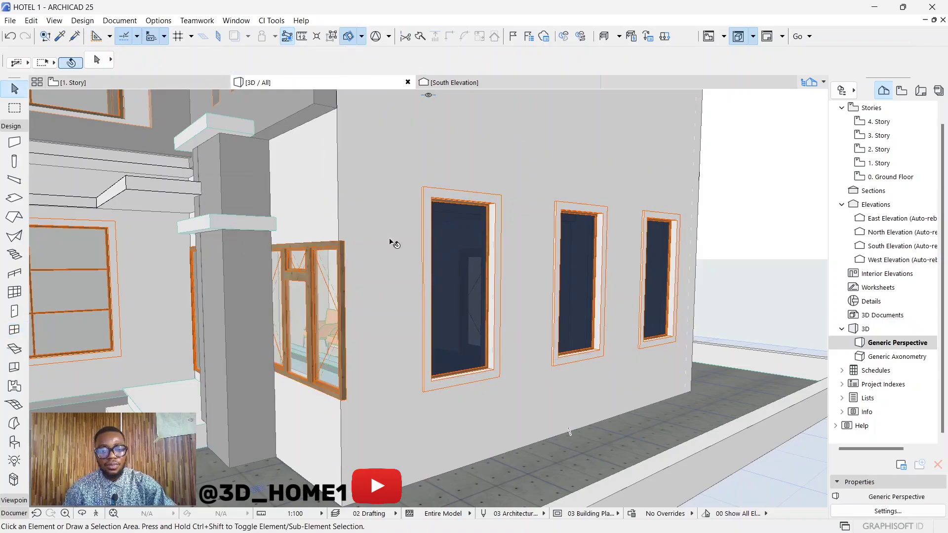
# - Transfer the Window 25 parameters from the side wall's corner window to the triple window on the front wall beside the entrance column
pyautogui.click(60, 39)
pyautogui.click(469, 259)
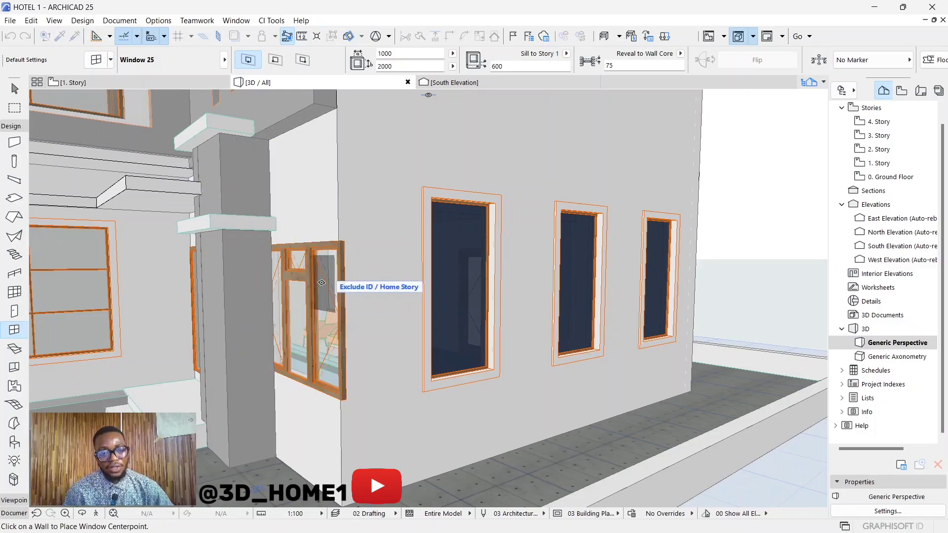
pyautogui.press('Escape')
pyautogui.keyDown('shift'); pyautogui.moveTo(398, 296); pyautogui.dragTo(494, 294, button='middle'); pyautogui.keyUp('shift')
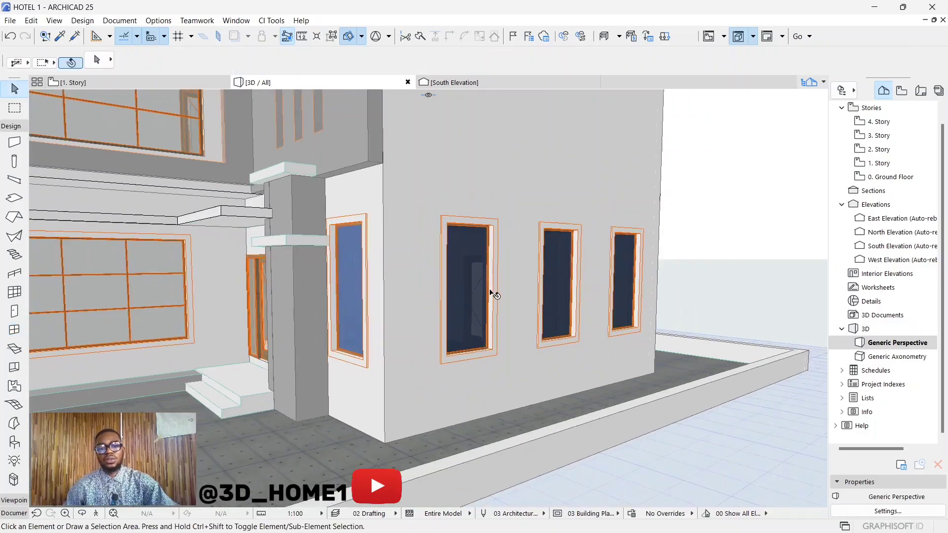
# - Switch from the 3D model to the 1. Story floor plan and pick out the reception's double entrance door
pyautogui.scroll(-3, 494, 295)
pyautogui.keyDown('shift'); pyautogui.moveTo(450, 324); pyautogui.dragTo(533, 276, button='middle'); pyautogui.keyUp('shift')
pyautogui.scroll(-3, 541, 275)
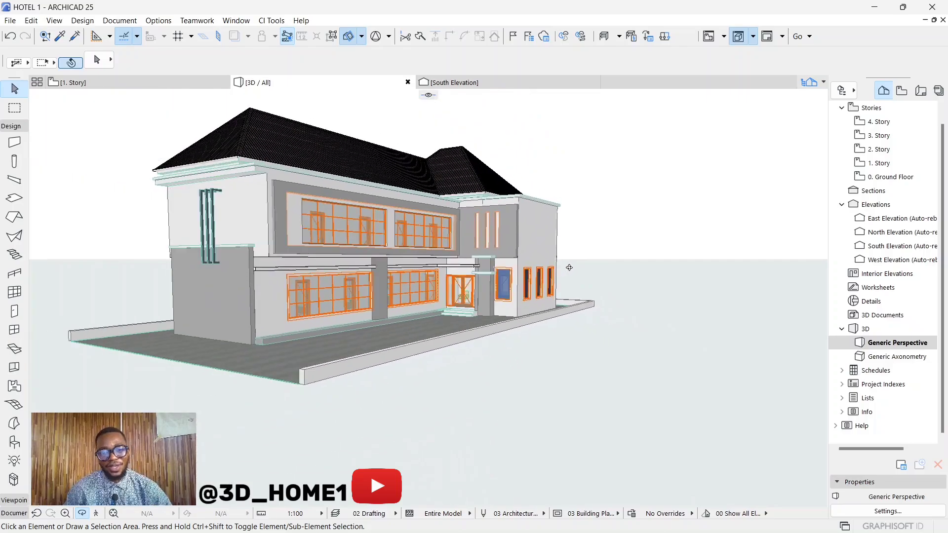
pyautogui.press('F2')
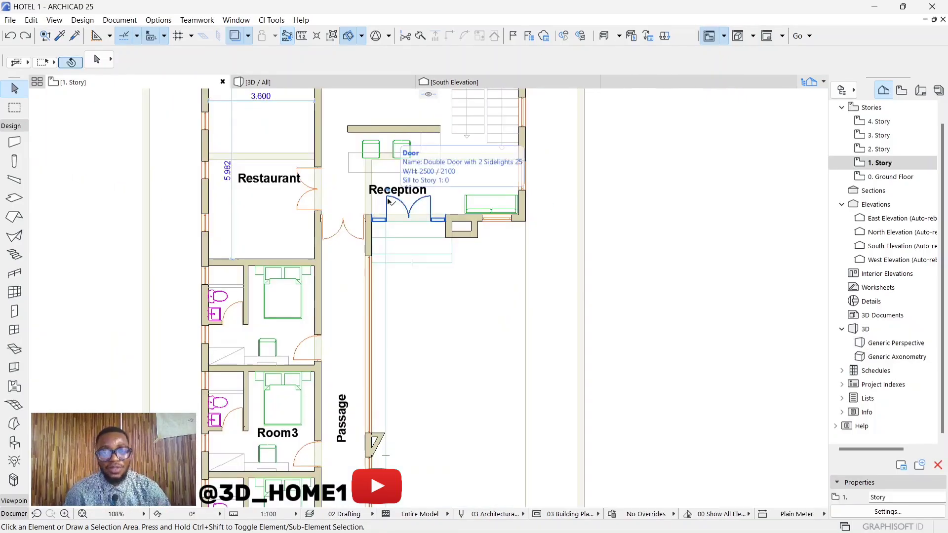
pyautogui.click(388, 201)
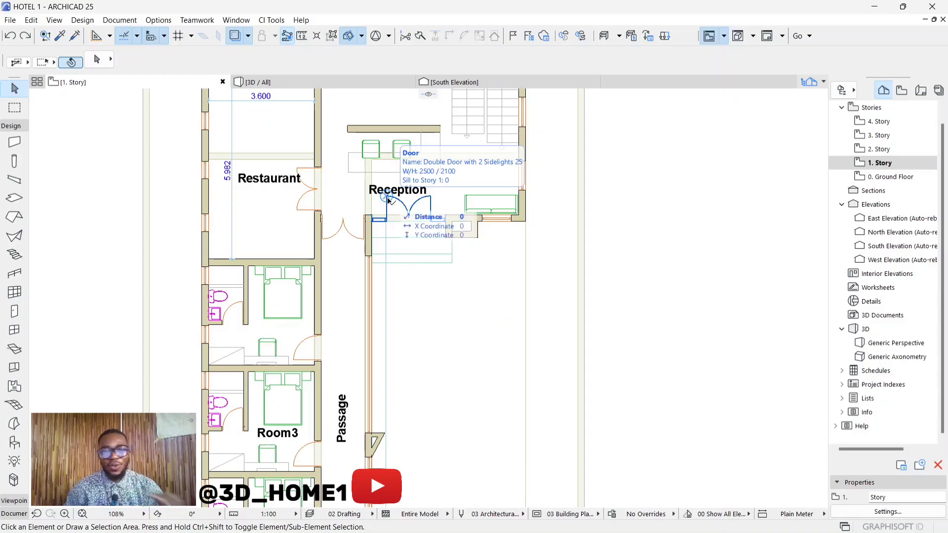